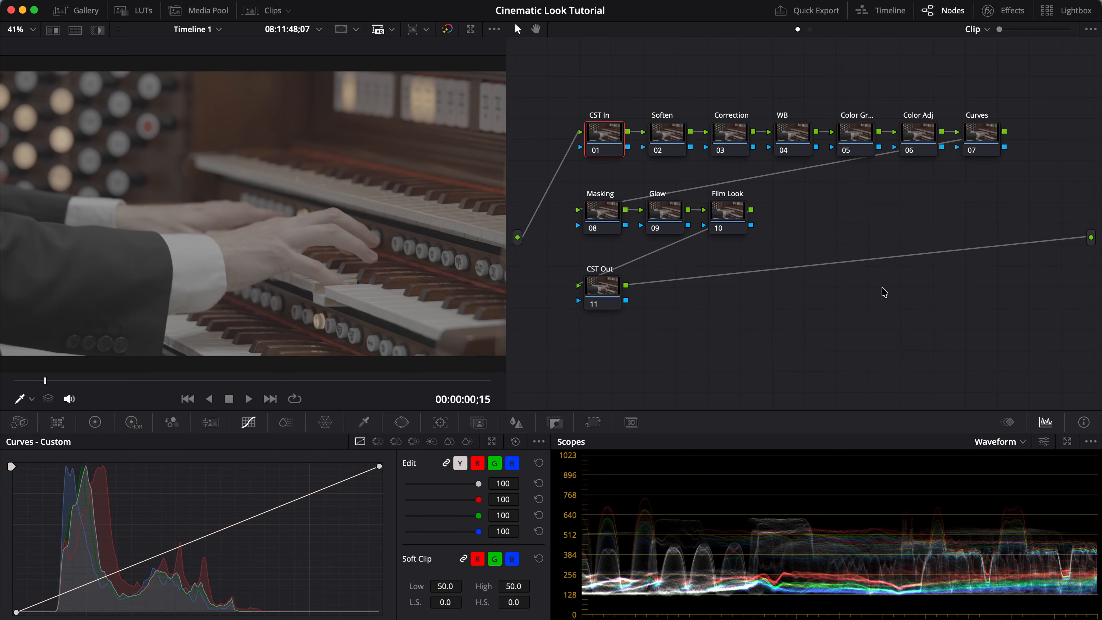
Step: Choose the output color space in the project's color management settings and save the settings
{"action": "left_click", "coordinate": [1077, 618]}
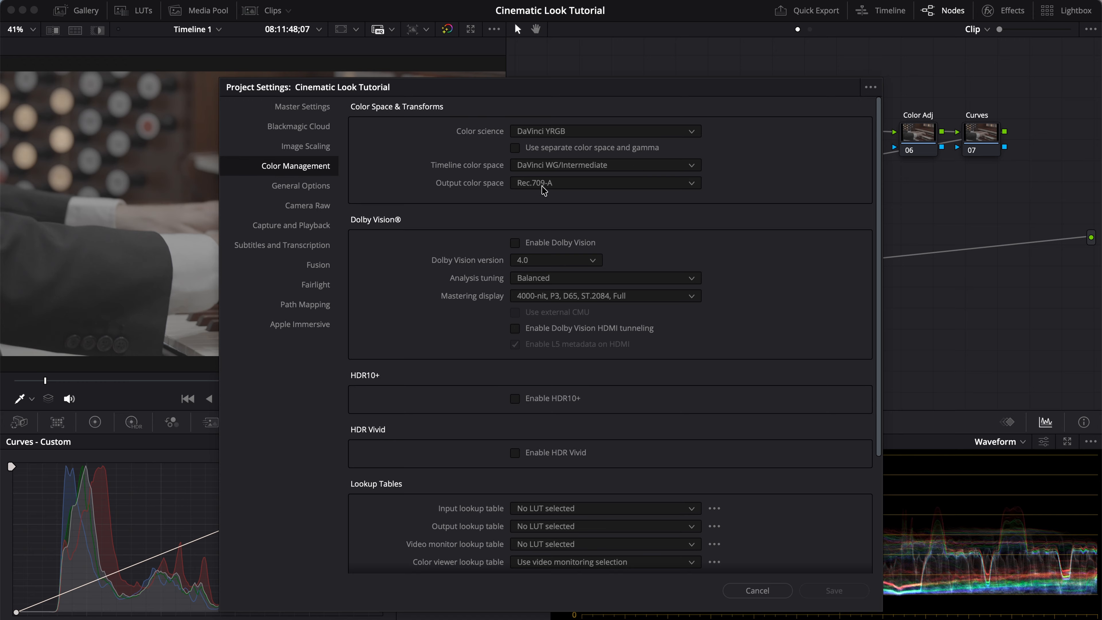
{"action": "left_click", "coordinate": [604, 188]}
{"action": "left_click", "coordinate": [585, 273]}
{"action": "left_click", "coordinate": [837, 590]}
Step: Check the Mac display color profile options for viewers in the general system preferences and save them
{"action": "left_click", "coordinate": [57, 1]}
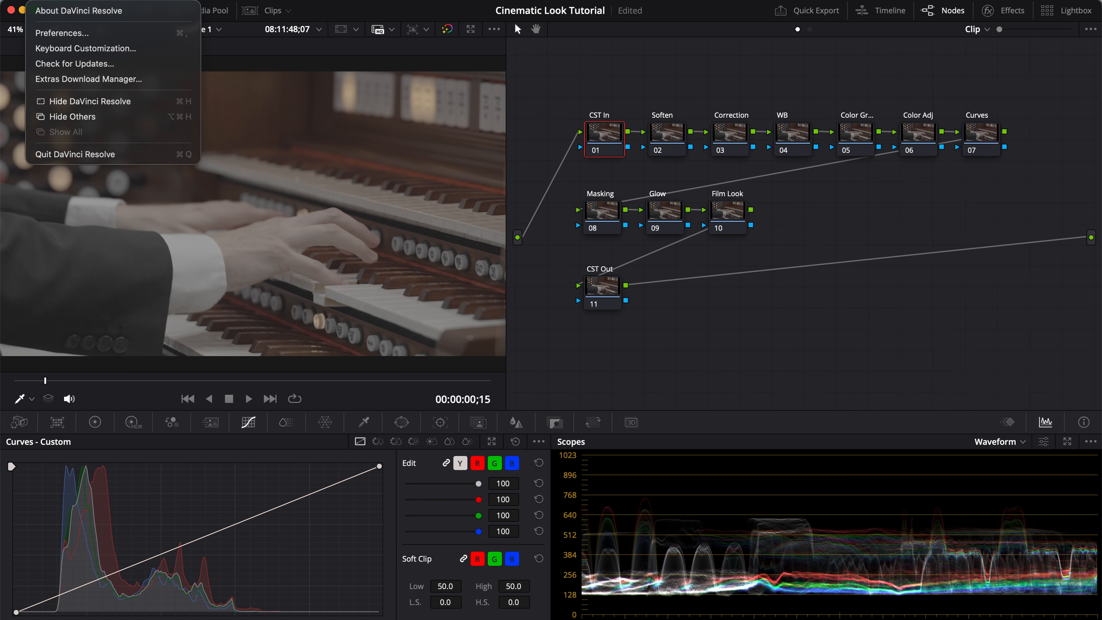
{"action": "left_click", "coordinate": [86, 34]}
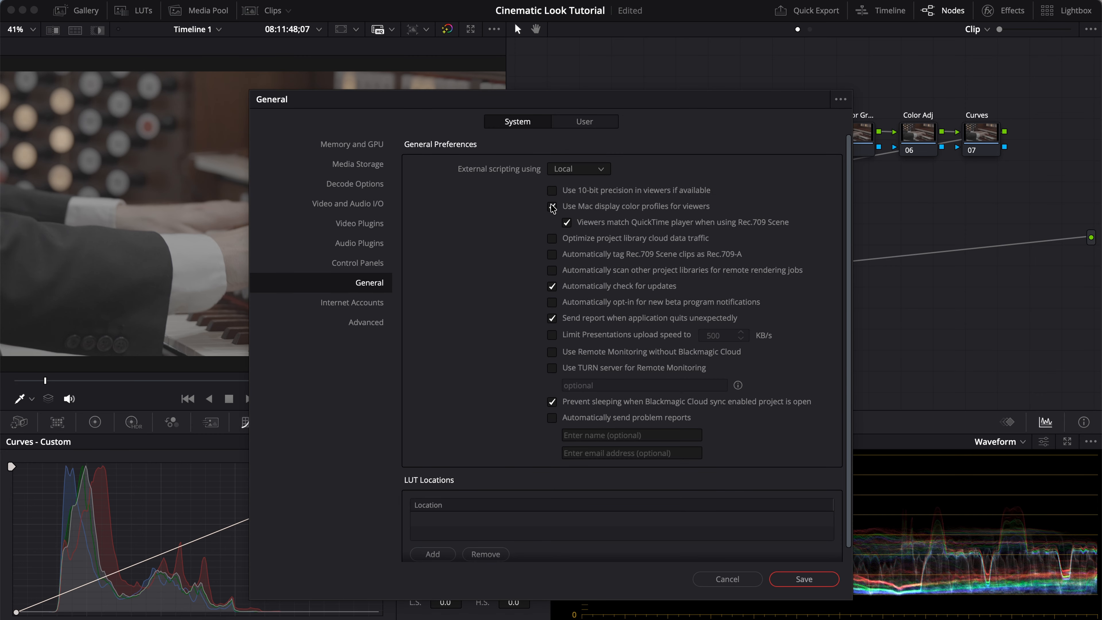
{"action": "left_click", "coordinate": [803, 578]}
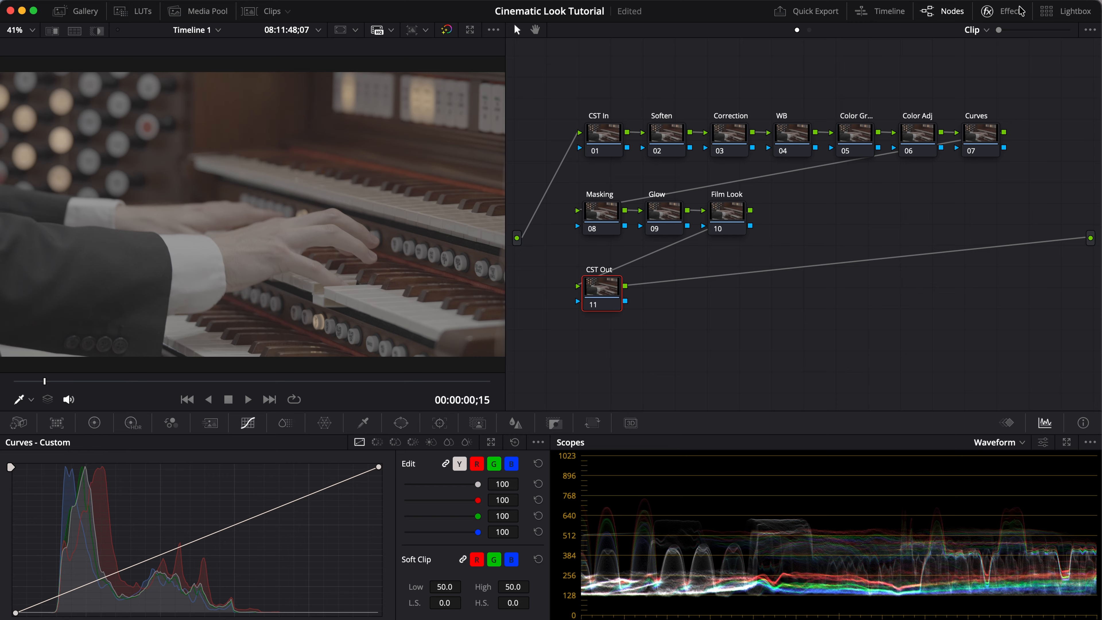
Step: Add a Color Space Transform effect to both the CST In and CST Out nodes
{"action": "left_click", "coordinate": [1011, 13]}
{"action": "left_click_drag", "start_coordinate": [933, 347], "coordinate": [547, 145]}
{"action": "left_click_drag", "start_coordinate": [910, 346], "coordinate": [548, 298]}
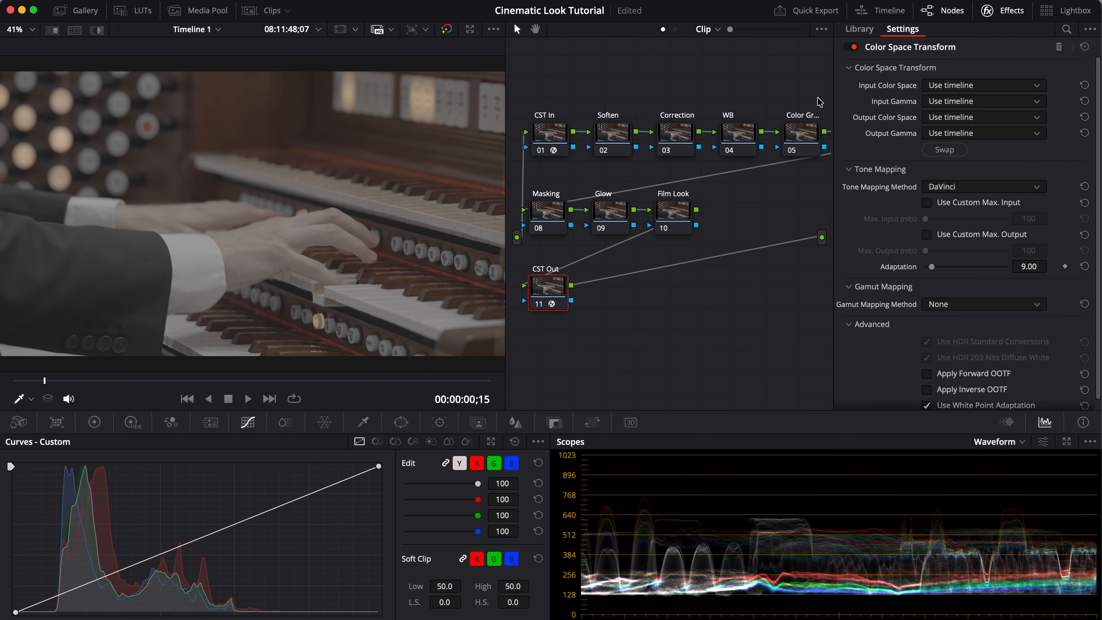
Step: Set the CST Out transform's input color space to DaVinci Wide Gamut and its input gamma to DaVinci Intermediate
{"action": "left_click", "coordinate": [963, 86]}
{"action": "scroll", "coordinate": [964, 174], "scroll_direction": "down", "scroll_amount": 10}
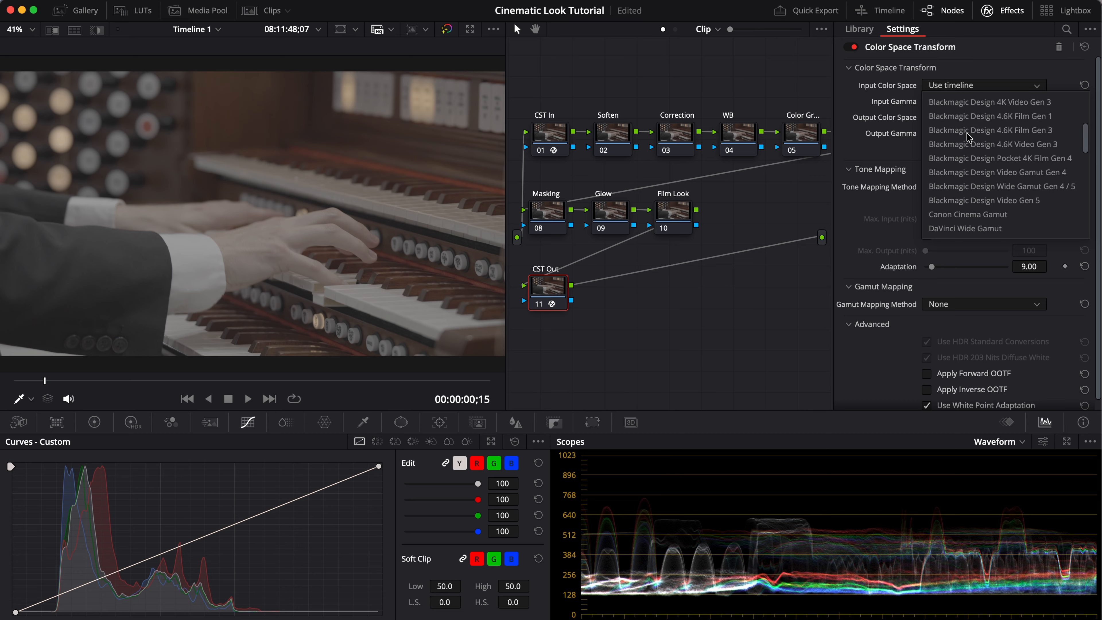
{"action": "left_click", "coordinate": [964, 172]}
{"action": "left_click", "coordinate": [982, 101]}
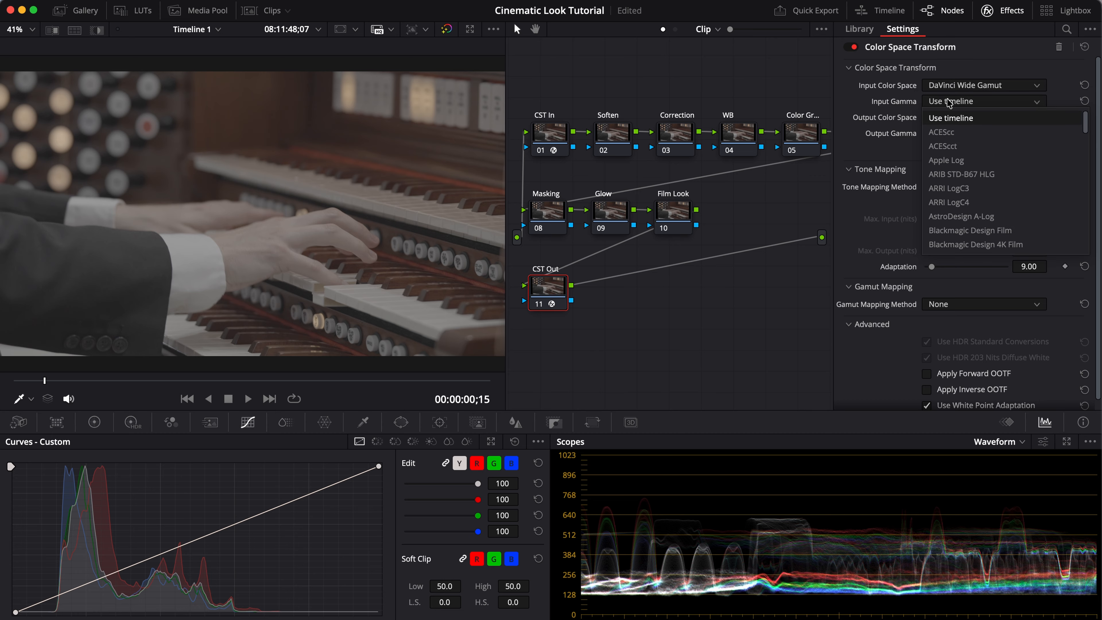
{"action": "scroll", "coordinate": [981, 204], "scroll_direction": "down", "scroll_amount": 5}
{"action": "scroll", "coordinate": [979, 204], "scroll_direction": "down", "scroll_amount": 2}
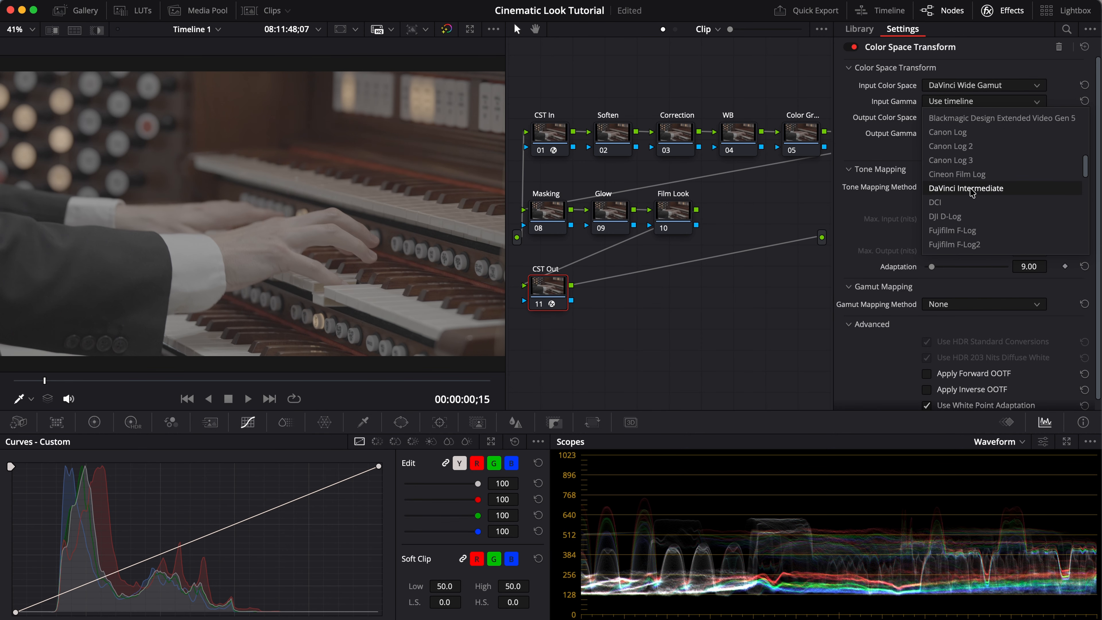
{"action": "left_click", "coordinate": [972, 190]}
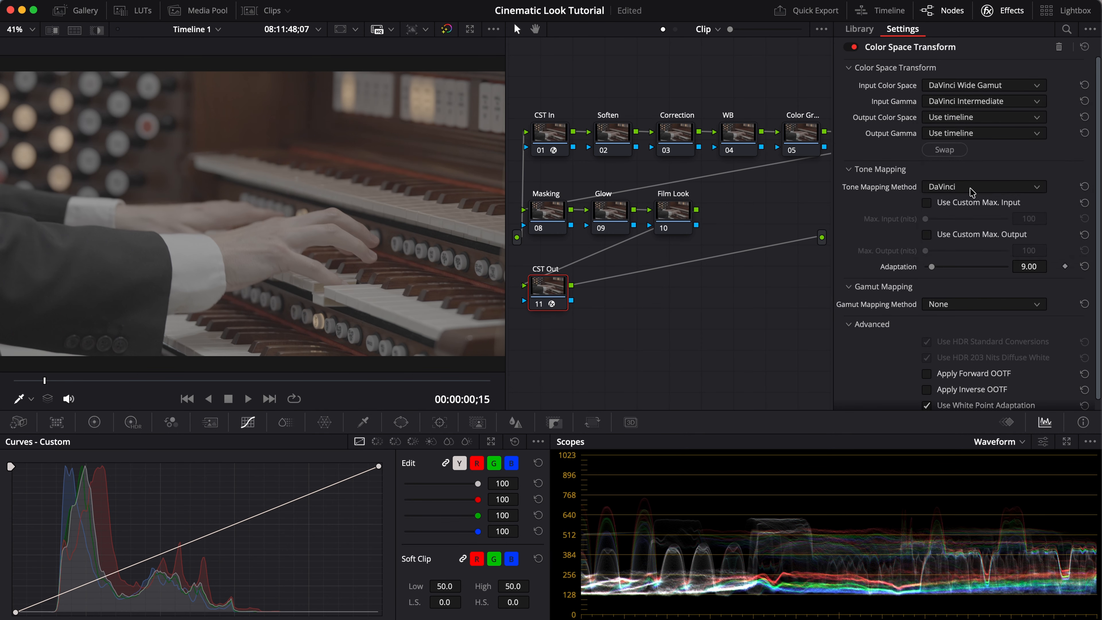
Step: Set the CST Out transform's output color space to Rec.709 and its output gamma to Rec.709-A
{"action": "left_click", "coordinate": [937, 119]}
{"action": "scroll", "coordinate": [954, 204], "scroll_direction": "down", "scroll_amount": 8}
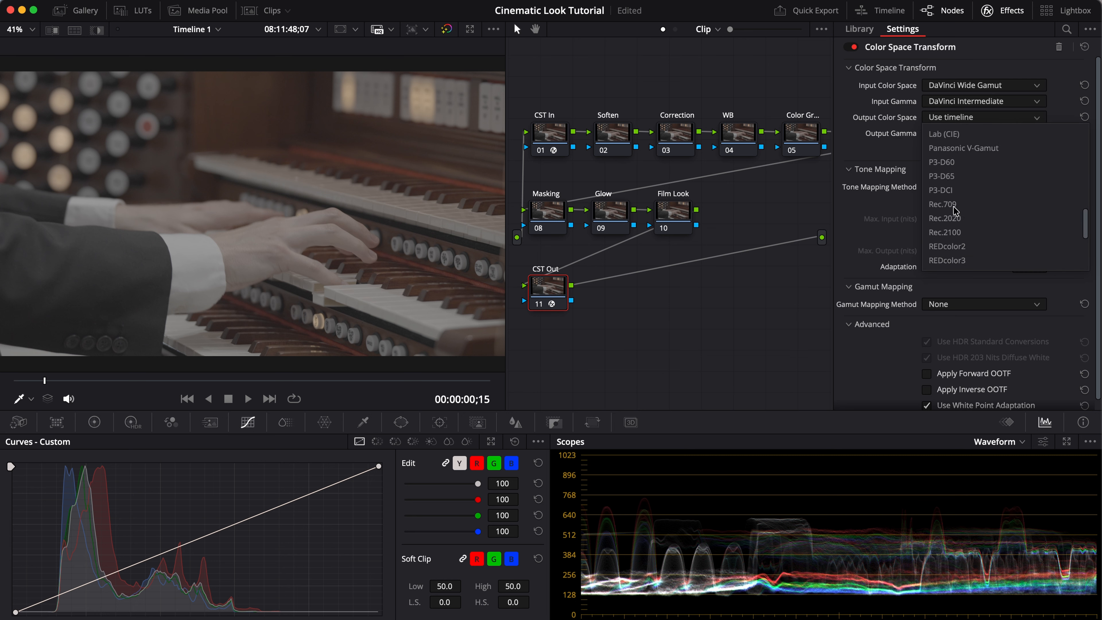
{"action": "left_click", "coordinate": [950, 163]}
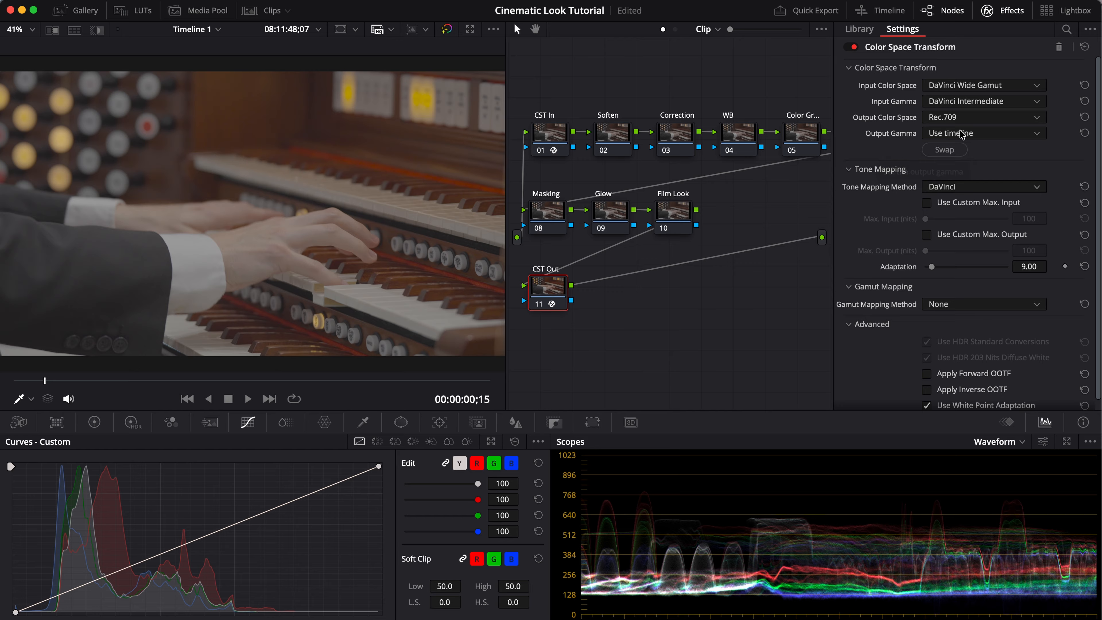
{"action": "left_click", "coordinate": [954, 134]}
{"action": "scroll", "coordinate": [962, 234], "scroll_direction": "down", "scroll_amount": 8}
{"action": "scroll", "coordinate": [963, 239], "scroll_direction": "down", "scroll_amount": 4}
{"action": "scroll", "coordinate": [965, 248], "scroll_direction": "up", "scroll_amount": 3}
{"action": "scroll", "coordinate": [975, 200], "scroll_direction": "down", "scroll_amount": 6}
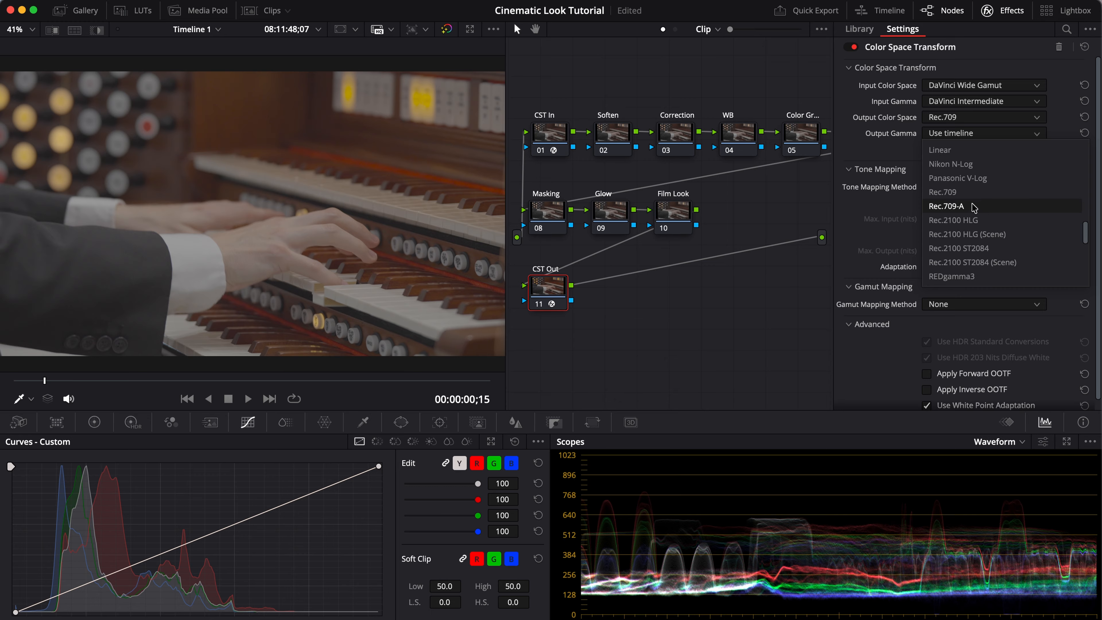
{"action": "left_click", "coordinate": [972, 206]}
{"action": "left_click", "coordinate": [1002, 11]}
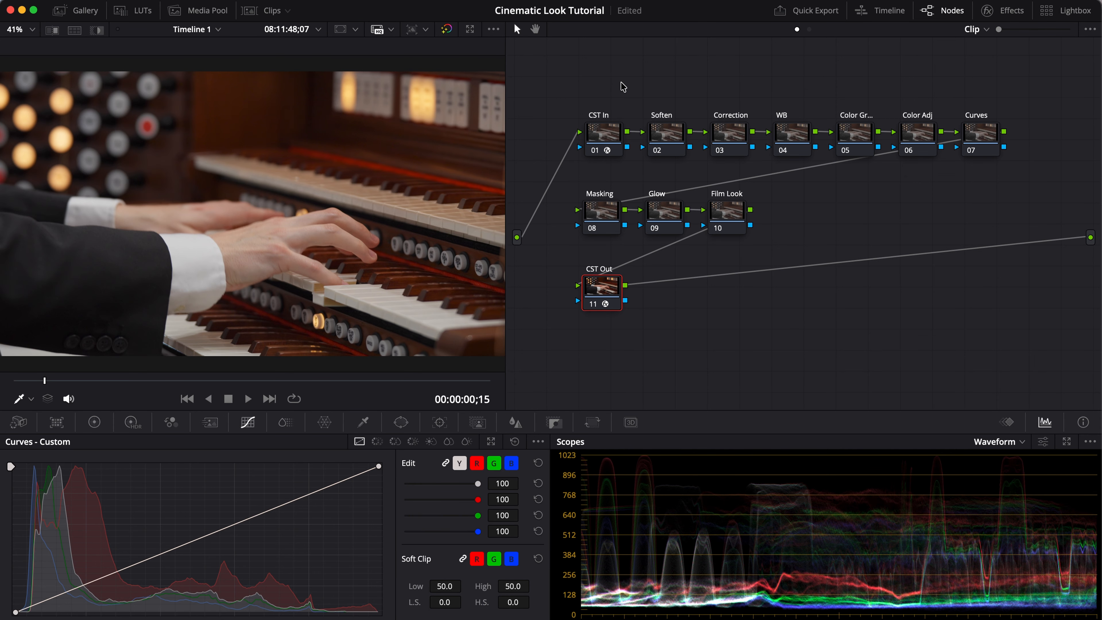
Step: Set the CST In transform's input color space to Sony S-Gamut3.Cine and its input gamma to Sony S-Log3
{"action": "left_click", "coordinate": [600, 139]}
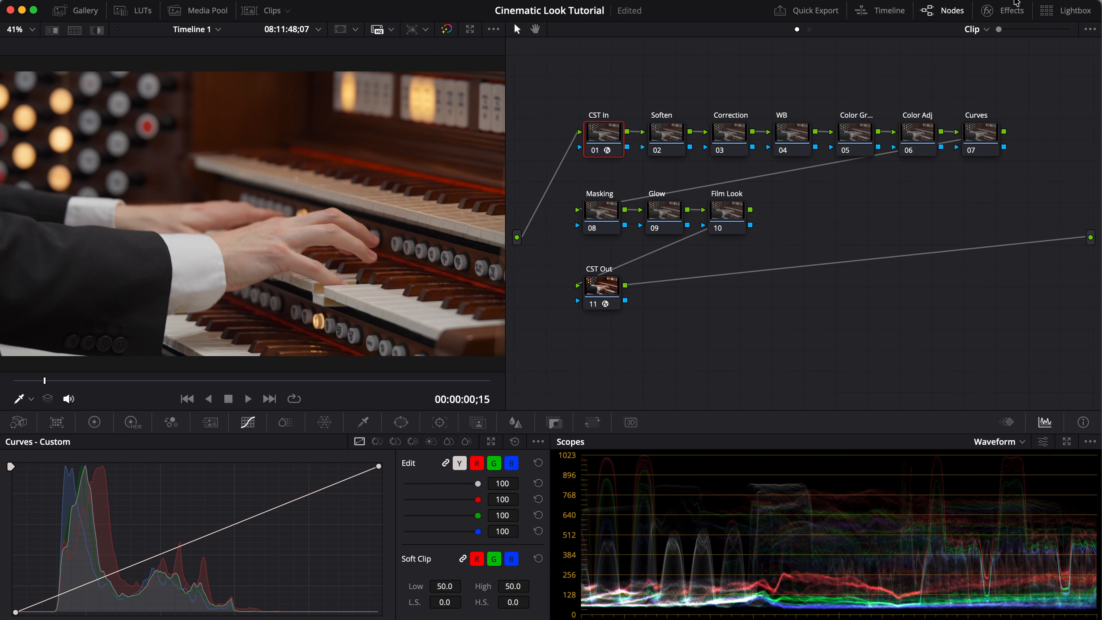
{"action": "left_click", "coordinate": [1009, 11]}
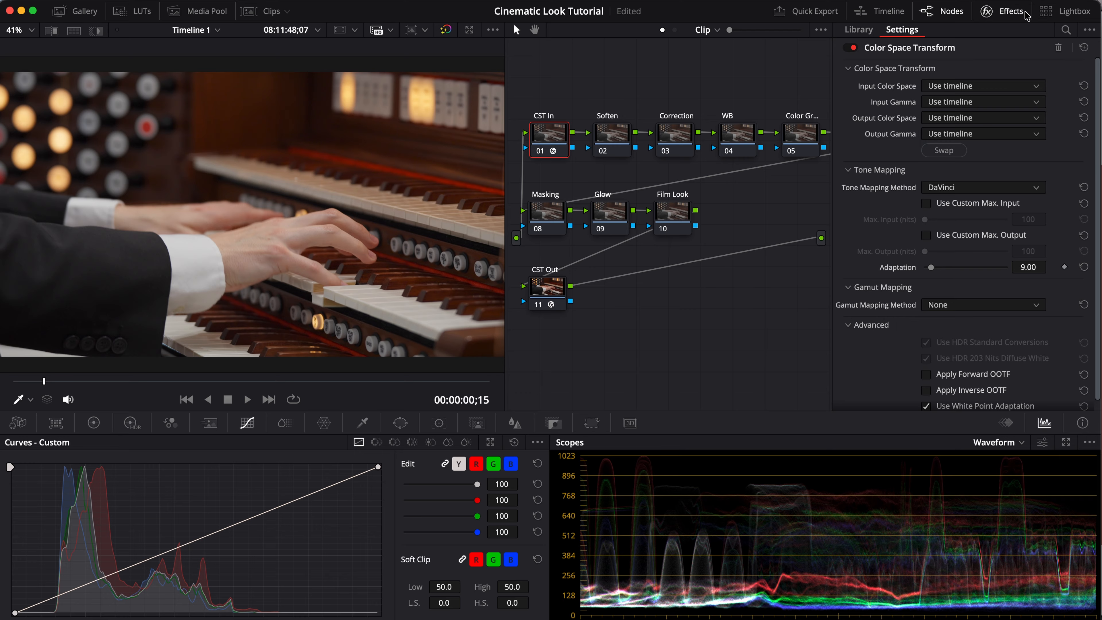
{"action": "left_click", "coordinate": [948, 86]}
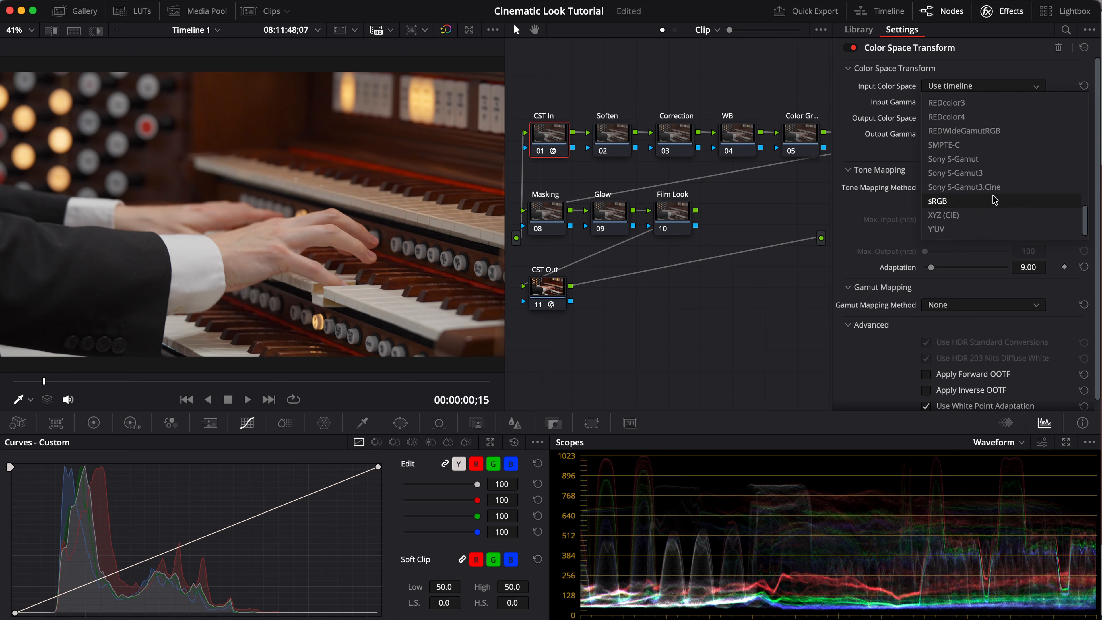
{"action": "left_click", "coordinate": [1009, 191]}
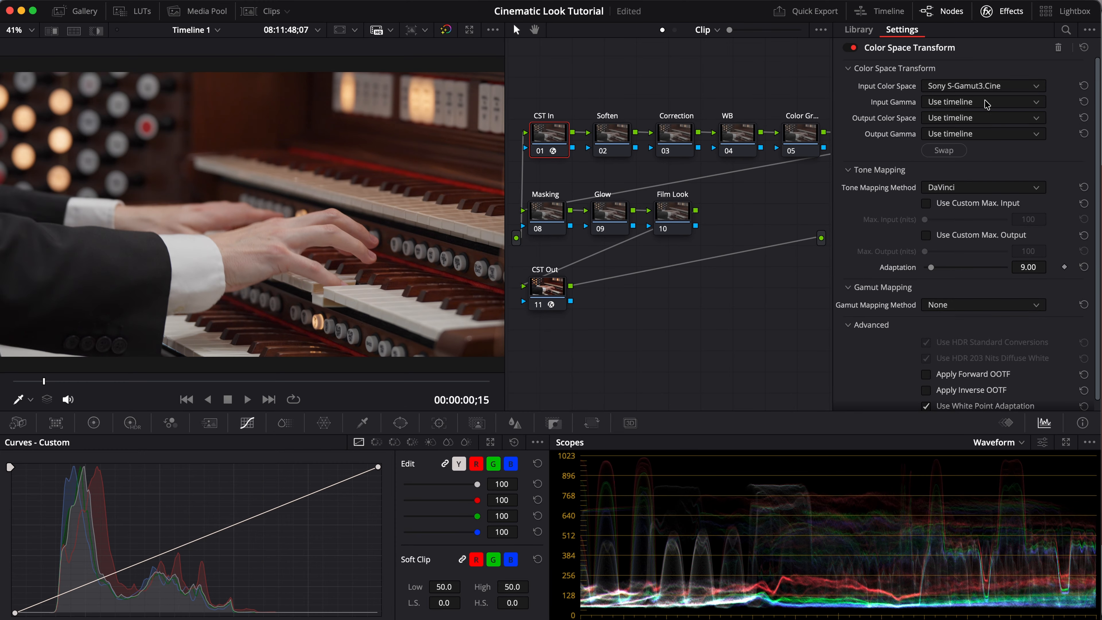
{"action": "left_click", "coordinate": [985, 102]}
{"action": "scroll", "coordinate": [978, 134], "scroll_direction": "up", "scroll_amount": 3}
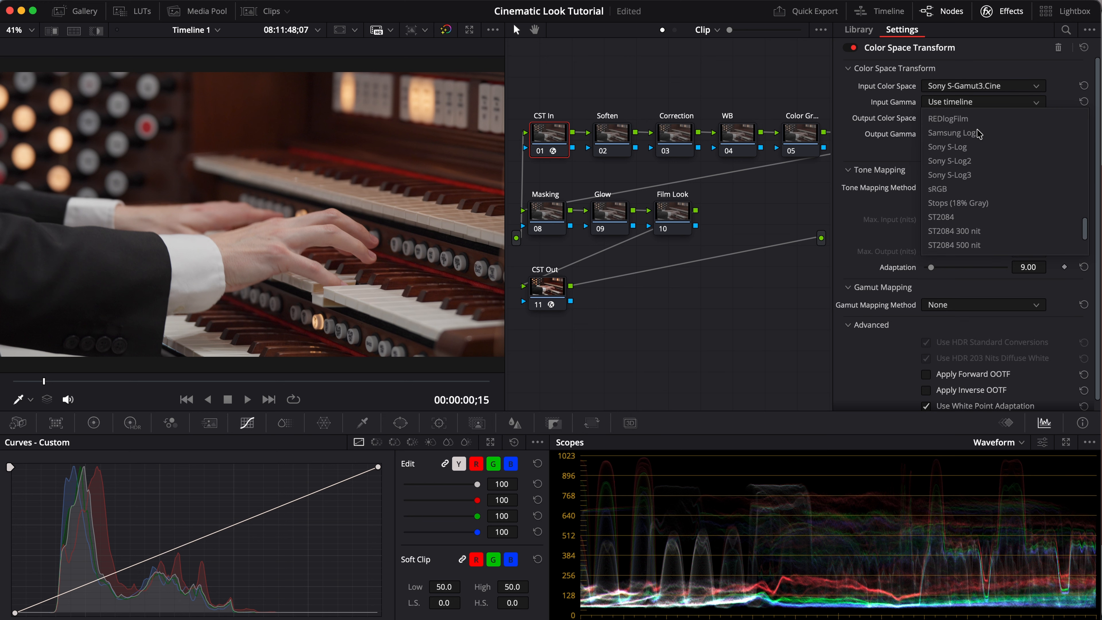
{"action": "left_click", "coordinate": [979, 178]}
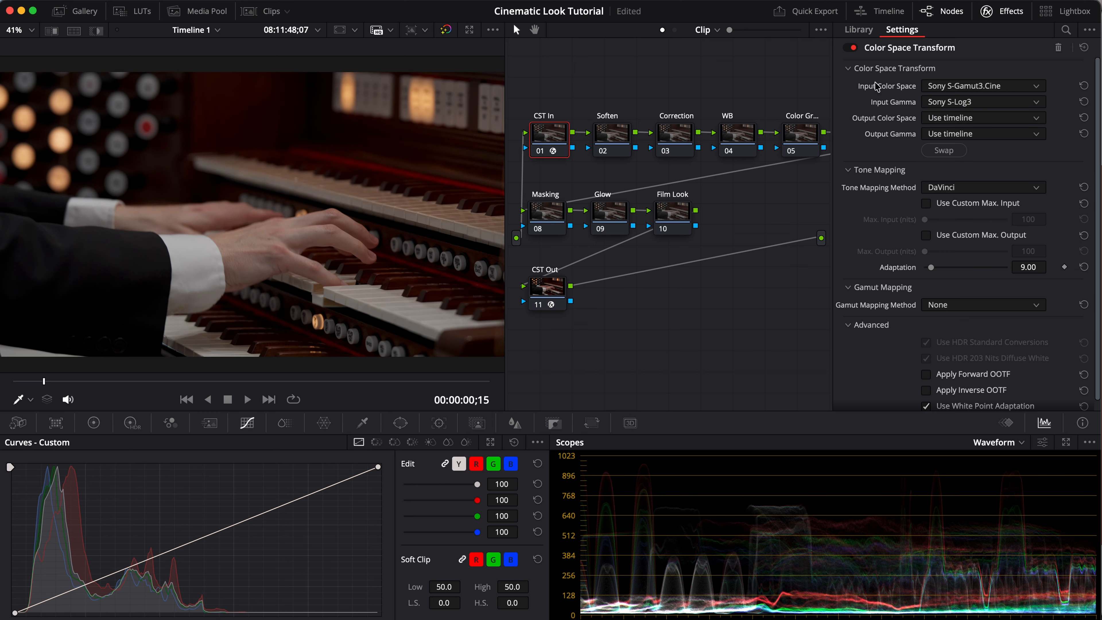
Step: Set the CST In transform's output color space to DaVinci Wide Gamut and its output gamma to DaVinci Intermediate
{"action": "left_click", "coordinate": [930, 119]}
{"action": "scroll", "coordinate": [965, 213], "scroll_direction": "down", "scroll_amount": 5}
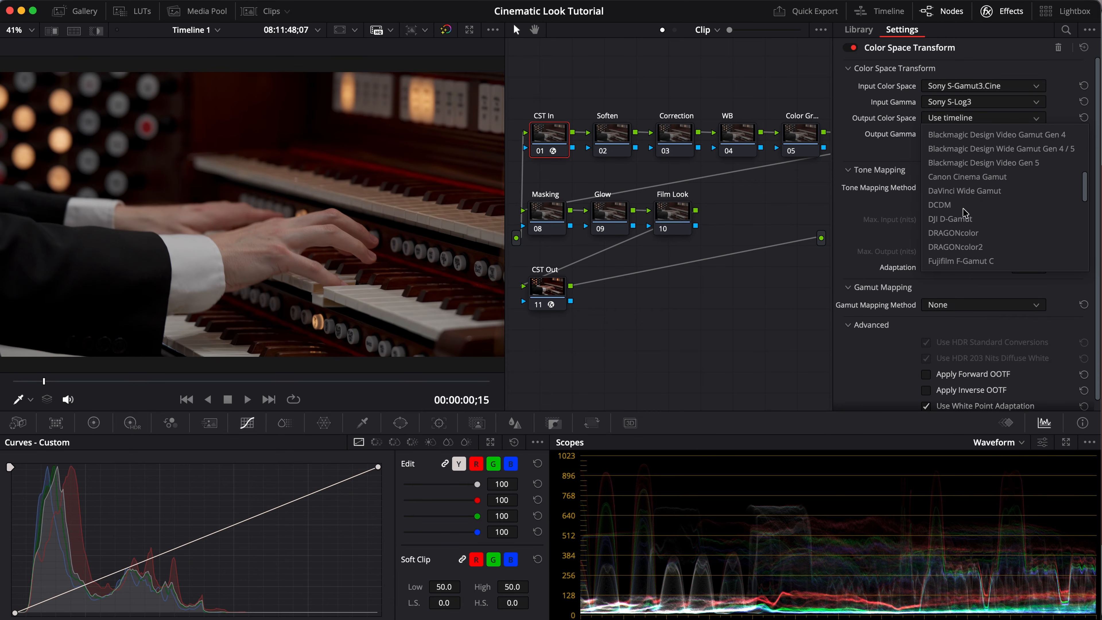
{"action": "left_click", "coordinate": [958, 197]}
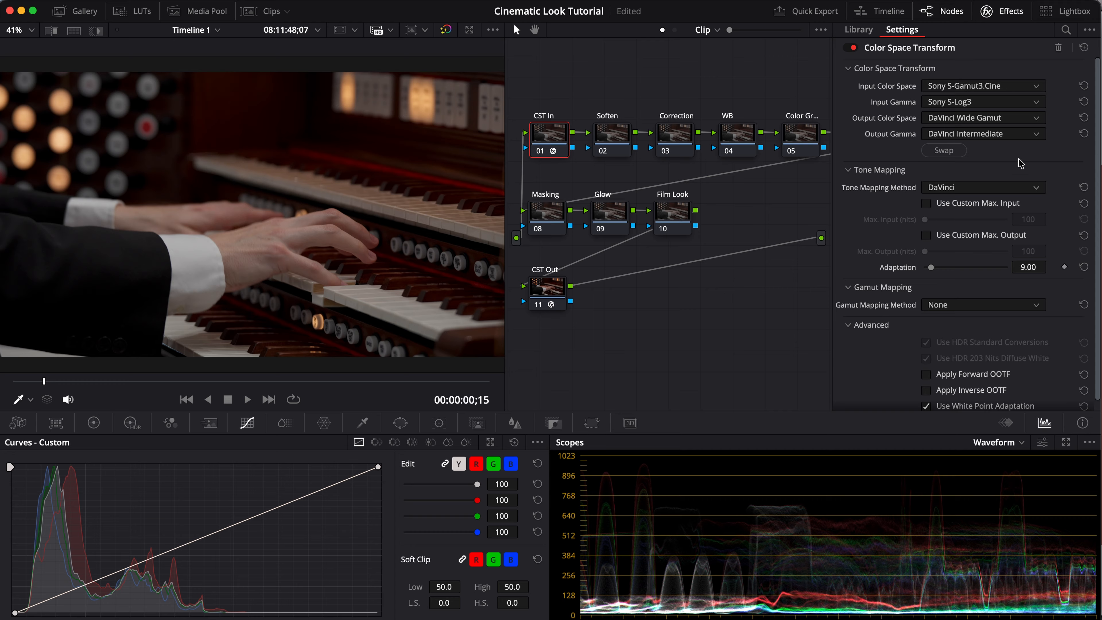
Step: Try Rec.709 as input color space and Rec.709-A as input gamma in the CST In transform
{"action": "left_click", "coordinate": [974, 88]}
{"action": "scroll", "coordinate": [975, 162], "scroll_direction": "up", "scroll_amount": 3}
{"action": "scroll", "coordinate": [975, 163], "scroll_direction": "up", "scroll_amount": 10}
{"action": "scroll", "coordinate": [975, 165], "scroll_direction": "down", "scroll_amount": 12}
{"action": "scroll", "coordinate": [975, 164], "scroll_direction": "up", "scroll_amount": 3}
{"action": "left_click", "coordinate": [960, 160]}
{"action": "left_click", "coordinate": [961, 102]}
{"action": "scroll", "coordinate": [963, 170], "scroll_direction": "up", "scroll_amount": 5}
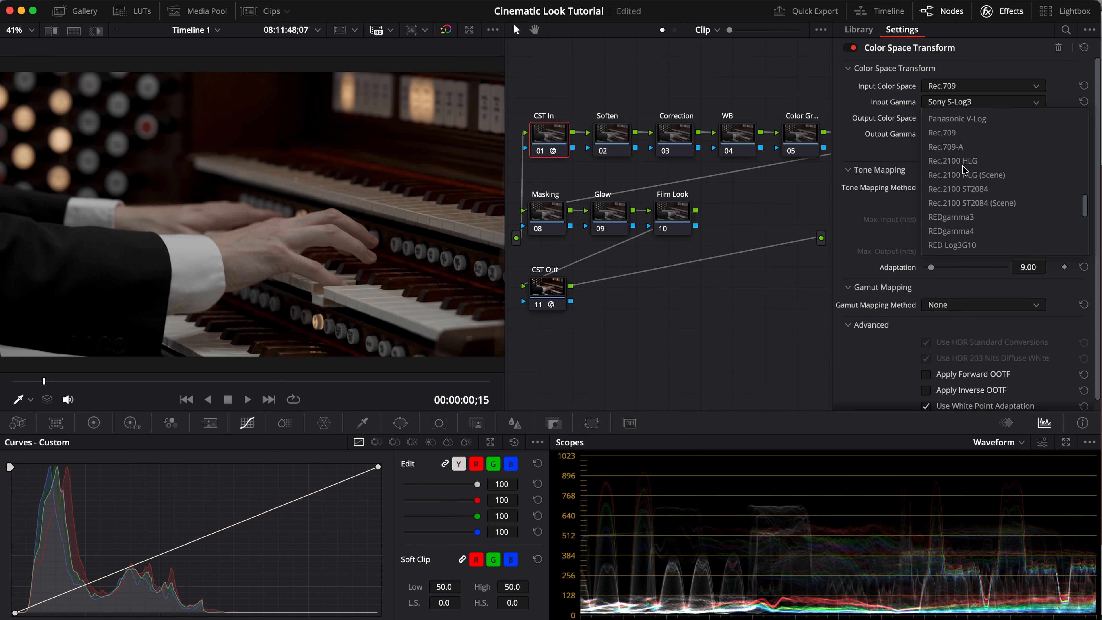
{"action": "left_click", "coordinate": [959, 148]}
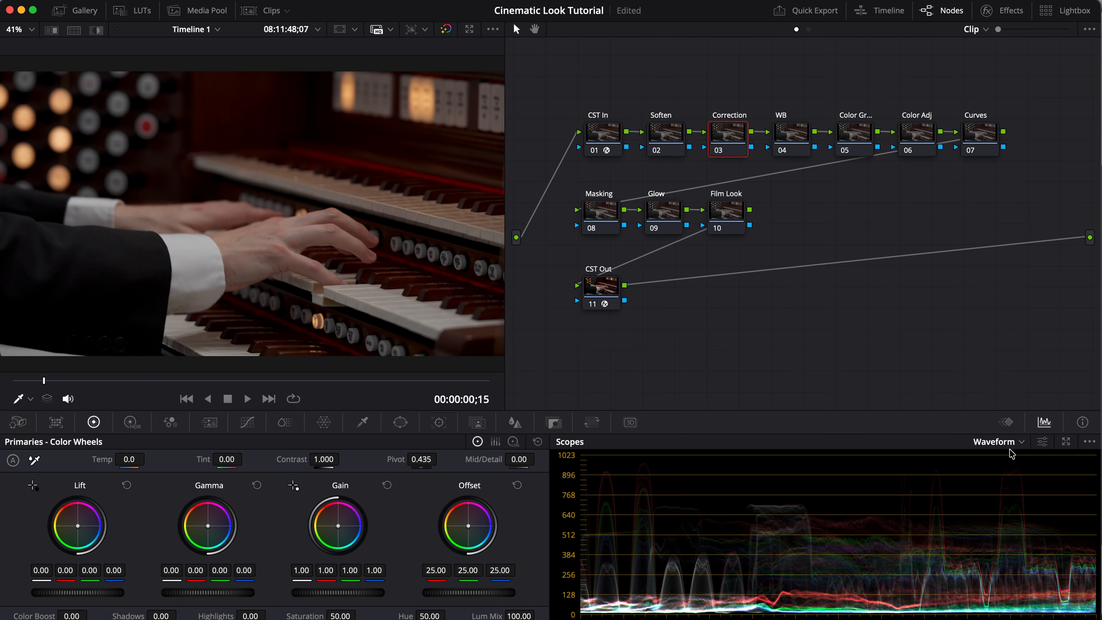
Step: With the waveform scope shown, try the Gain, Lift and Gamma master wheels on the Correction node, resetting each one
{"action": "left_click", "coordinate": [990, 445]}
{"action": "left_click", "coordinate": [997, 473]}
{"action": "mouse_move", "coordinate": [338, 592]}
{"action": "left_mouse_down"}
{"action": "mouse_move", "coordinate": [327, 592]}
{"action": "mouse_move", "coordinate": [366, 593]}
{"action": "mouse_move", "coordinate": [344, 596]}
{"action": "left_mouse_up"}
{"action": "left_click", "coordinate": [387, 486]}
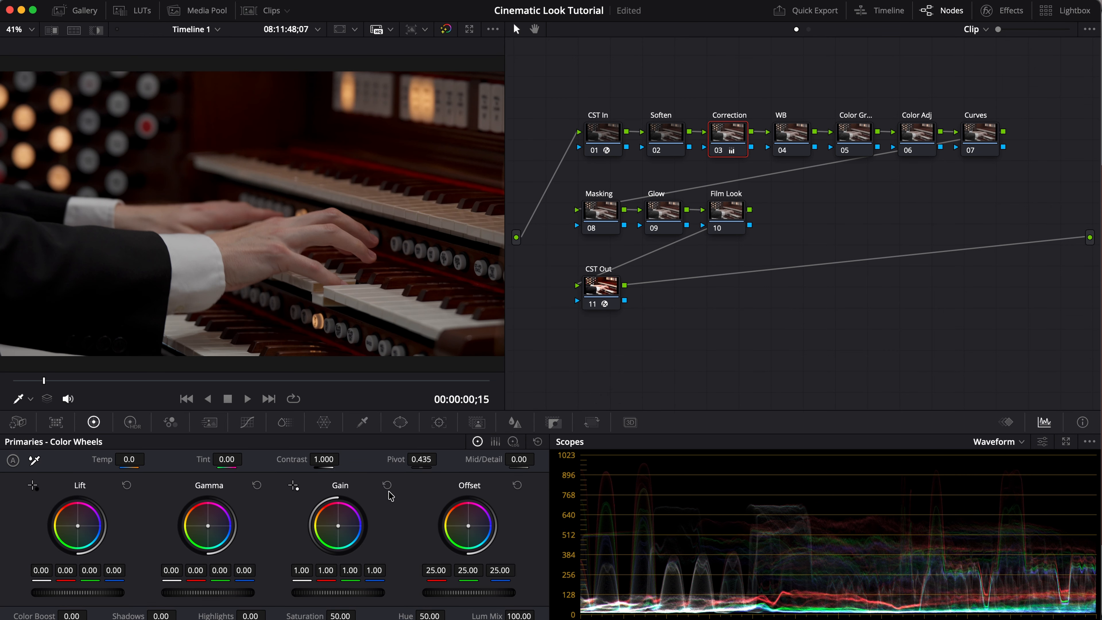
{"action": "mouse_move", "coordinate": [78, 593]}
{"action": "left_mouse_down"}
{"action": "mouse_move", "coordinate": [63, 593]}
{"action": "mouse_move", "coordinate": [86, 592]}
{"action": "mouse_move", "coordinate": [74, 593]}
{"action": "left_mouse_up"}
{"action": "left_click", "coordinate": [126, 486]}
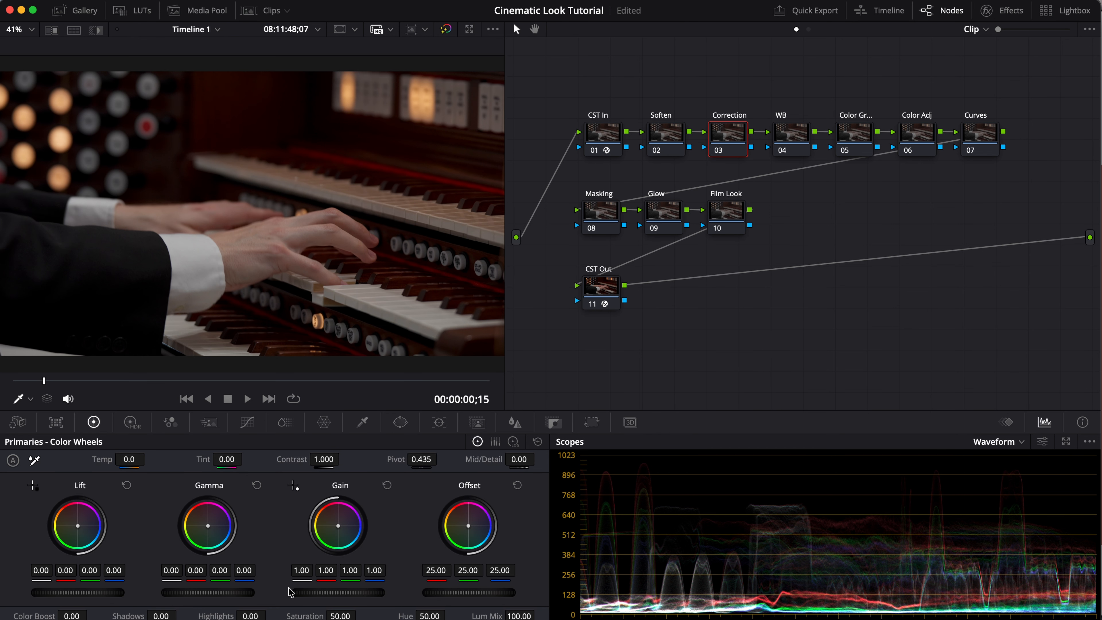
{"action": "left_click_drag", "start_coordinate": [229, 592], "coordinate": [243, 592]}
{"action": "left_click", "coordinate": [258, 485]}
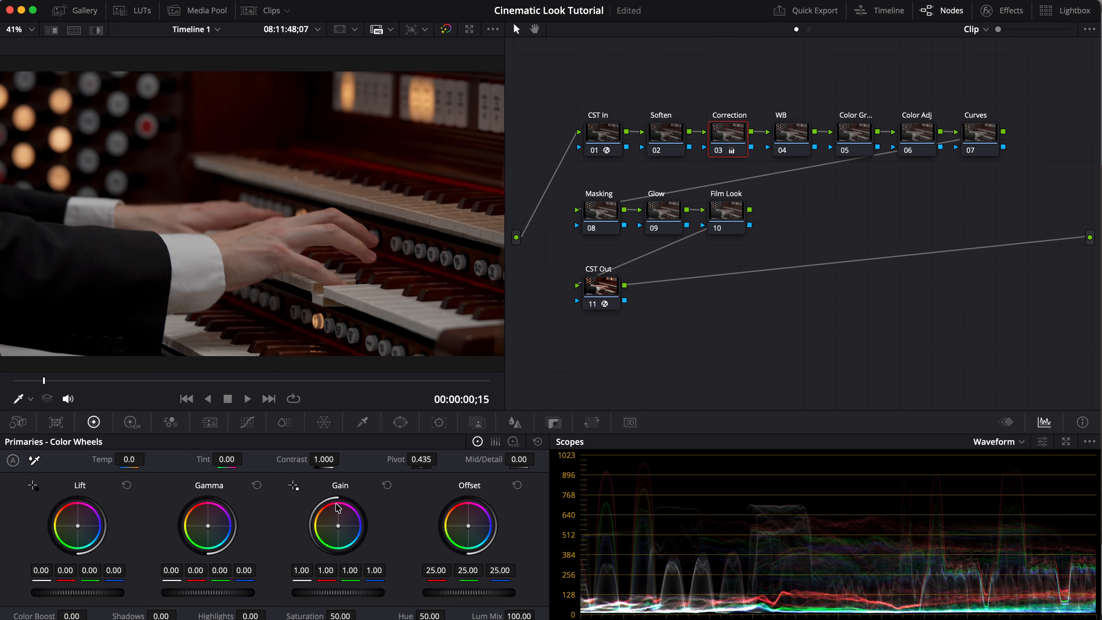
Step: Raise the Correction node's Gain to 1.22 and its Lift to 0.01 with the master wheels
{"action": "left_click_drag", "start_coordinate": [339, 594], "coordinate": [346, 593]}
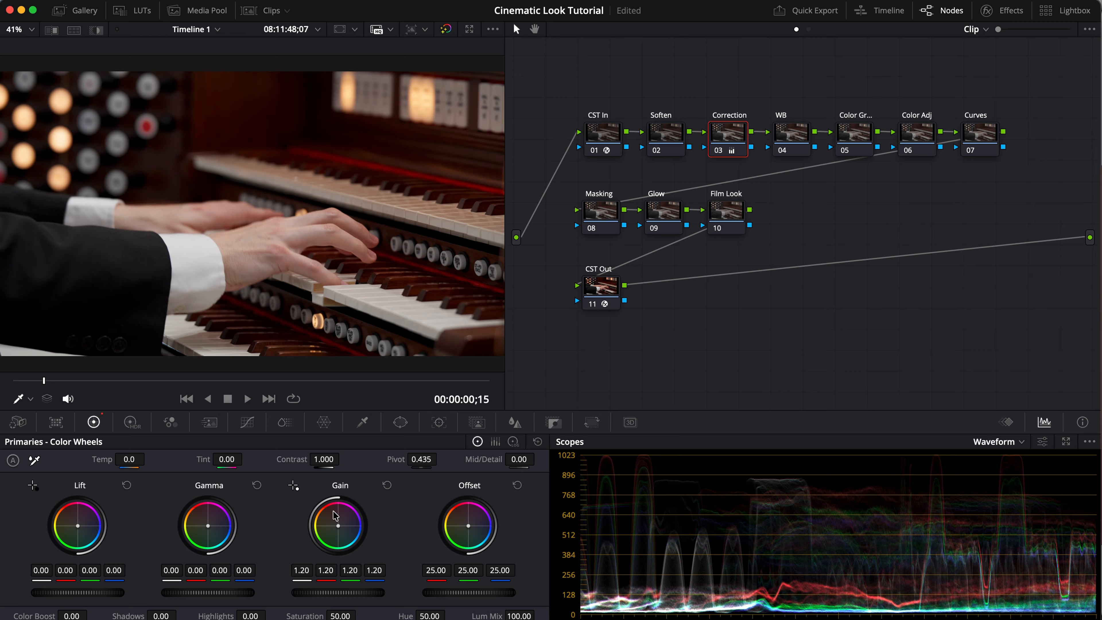
{"action": "left_click_drag", "start_coordinate": [347, 592], "coordinate": [350, 592]}
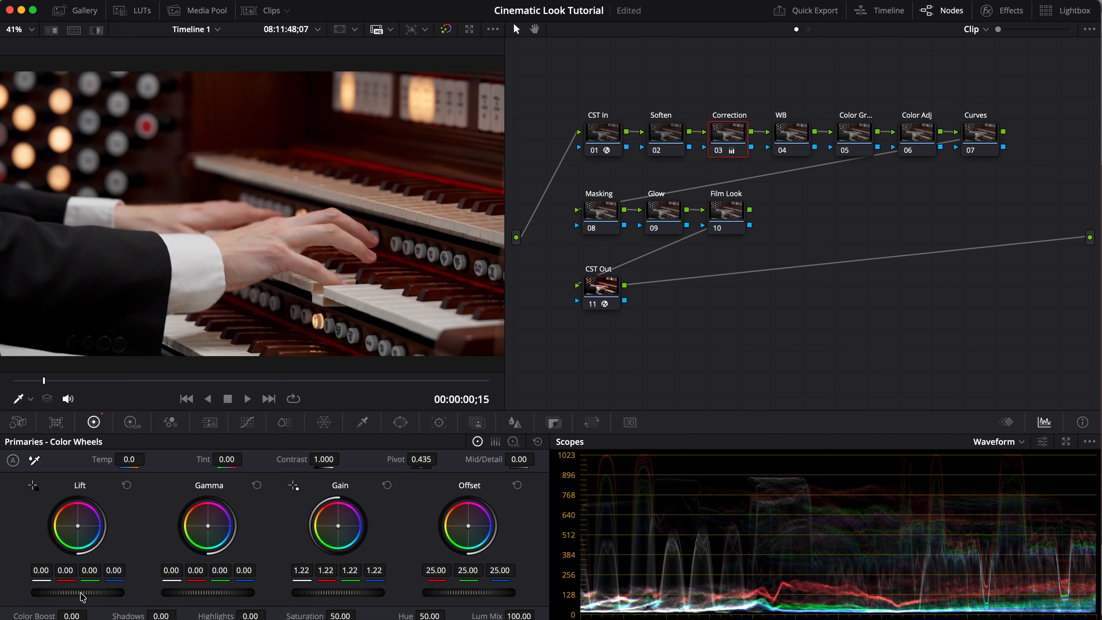
{"action": "left_click_drag", "start_coordinate": [81, 595], "coordinate": [78, 595]}
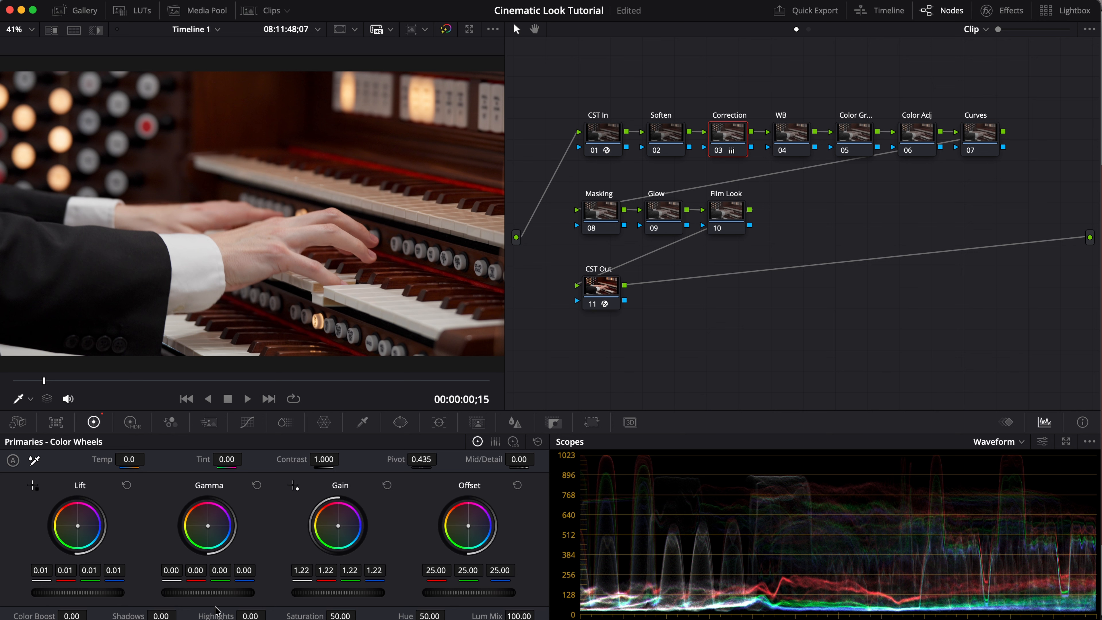
{"action": "left_click_drag", "start_coordinate": [210, 592], "coordinate": [210, 592]}
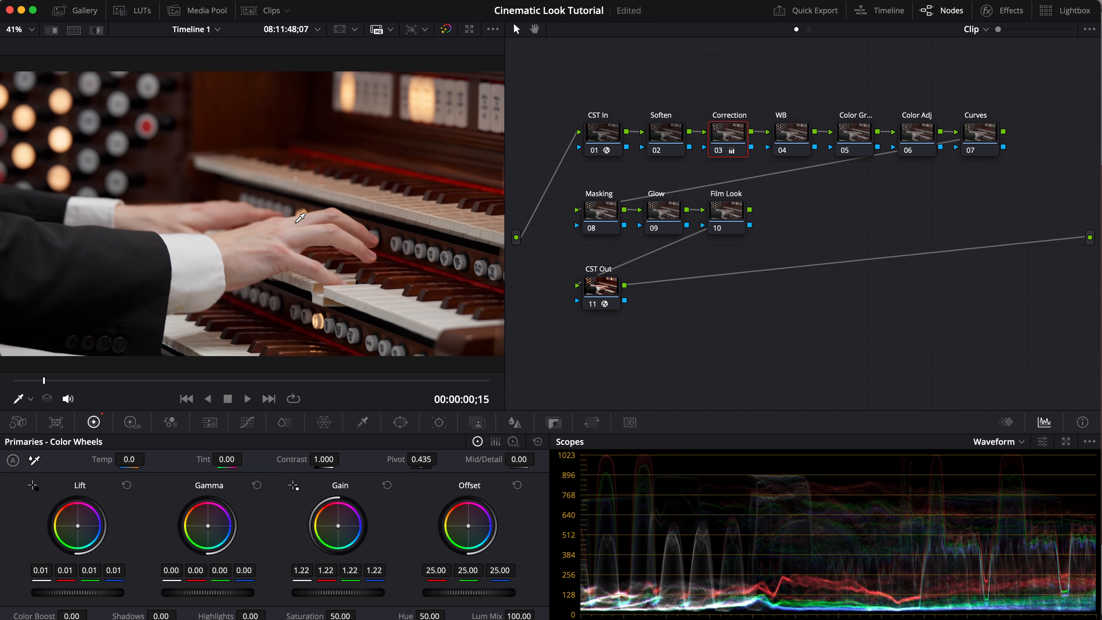
Step: Shape a gentle S-curve on the Correction node with a lowered white point, lifted black point, raised highlights and slightly lowered shadows
{"action": "left_click", "coordinate": [247, 422]}
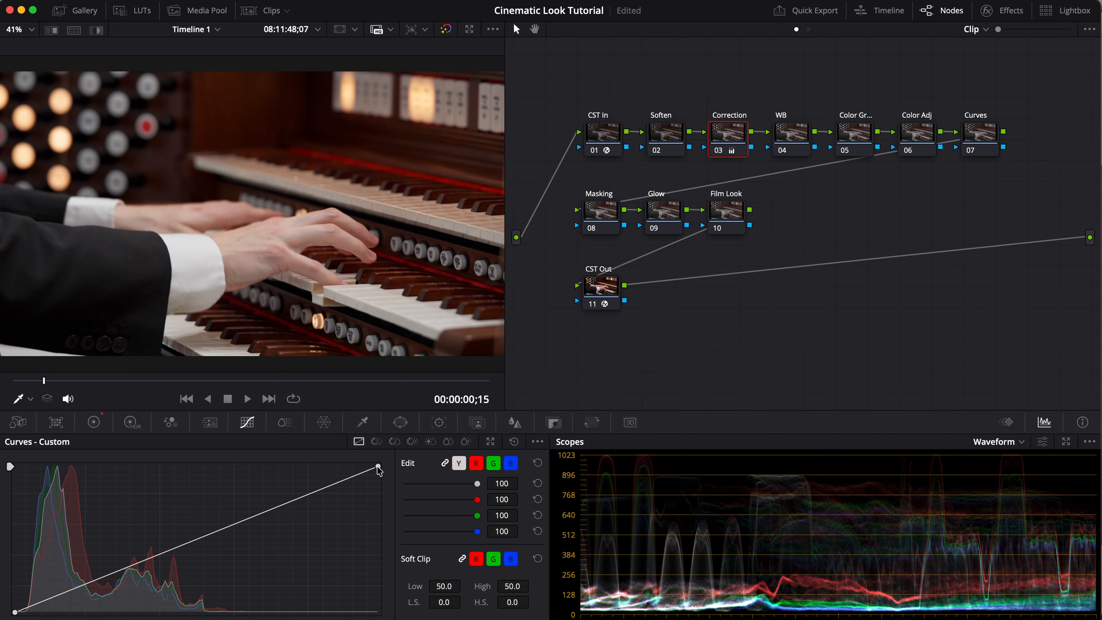
{"action": "left_click_drag", "start_coordinate": [379, 468], "coordinate": [390, 476]}
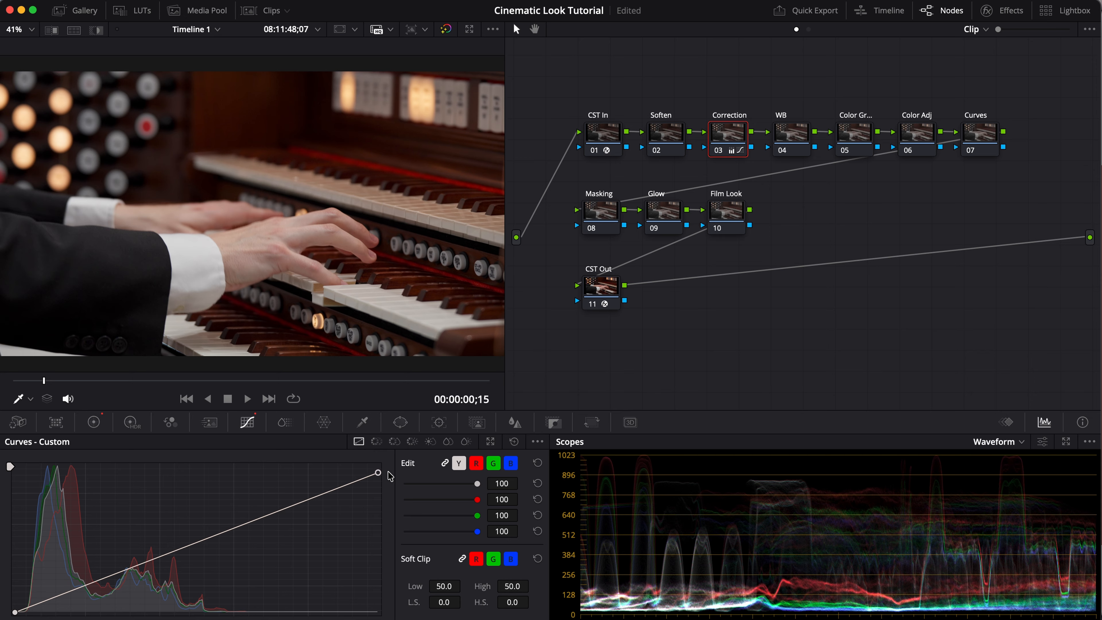
{"action": "left_click", "coordinate": [300, 502]}
{"action": "left_click_drag", "start_coordinate": [299, 502], "coordinate": [299, 498]}
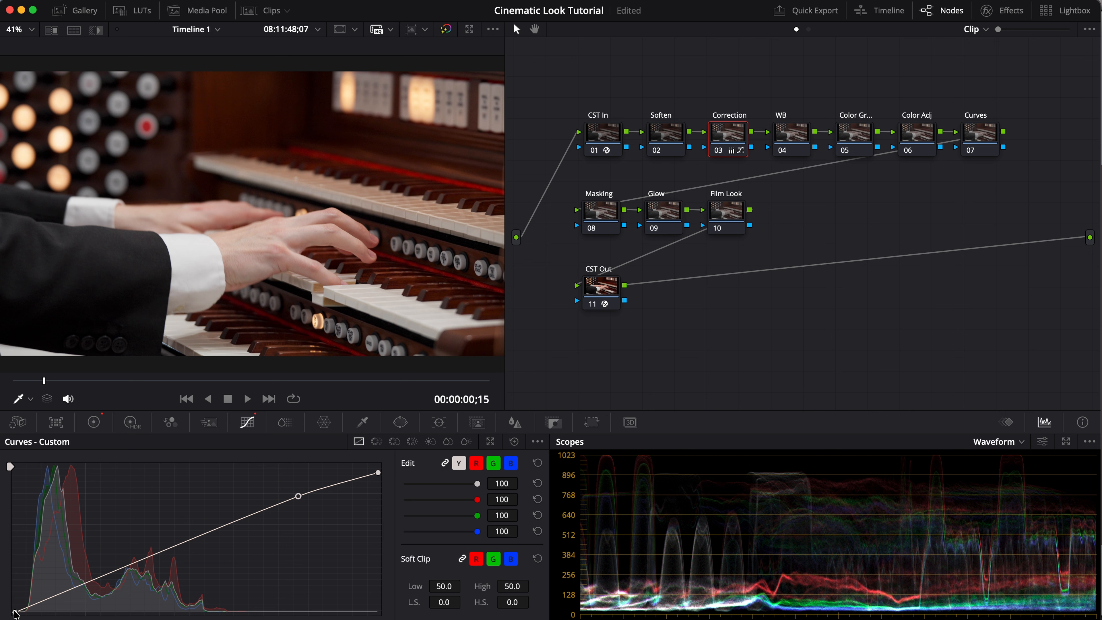
{"action": "left_click_drag", "start_coordinate": [15, 612], "coordinate": [15, 610]}
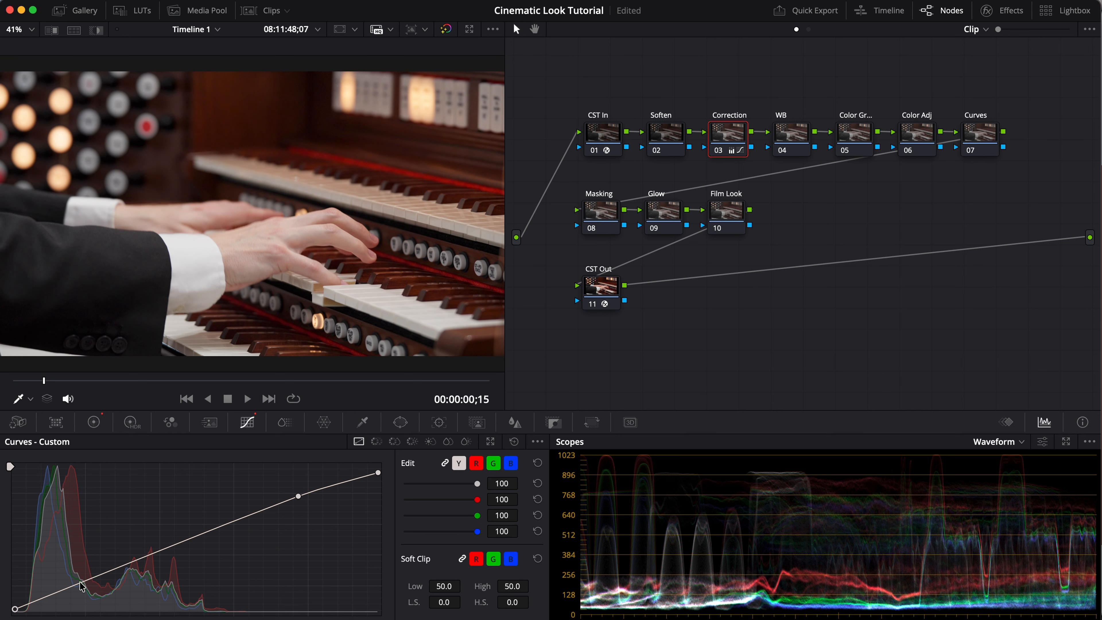
{"action": "left_click_drag", "start_coordinate": [82, 581], "coordinate": [83, 583]}
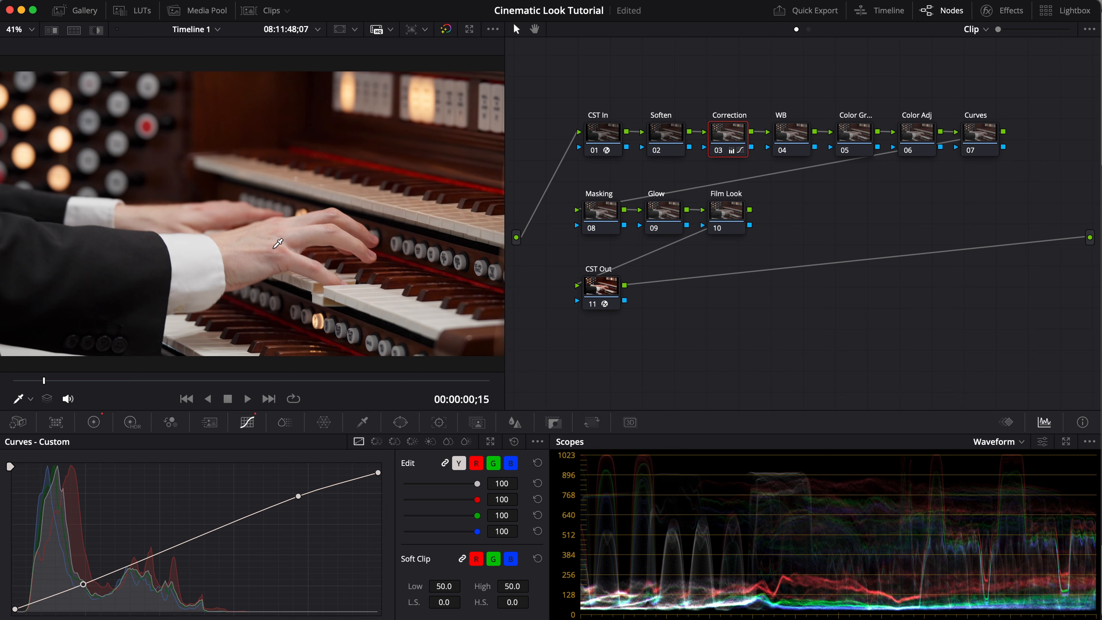
Step: On the WB node, try the white balance picker on the white cuff, reset it, and set Temp to -10.0 and Tint to 4.50
{"action": "left_click", "coordinate": [97, 426]}
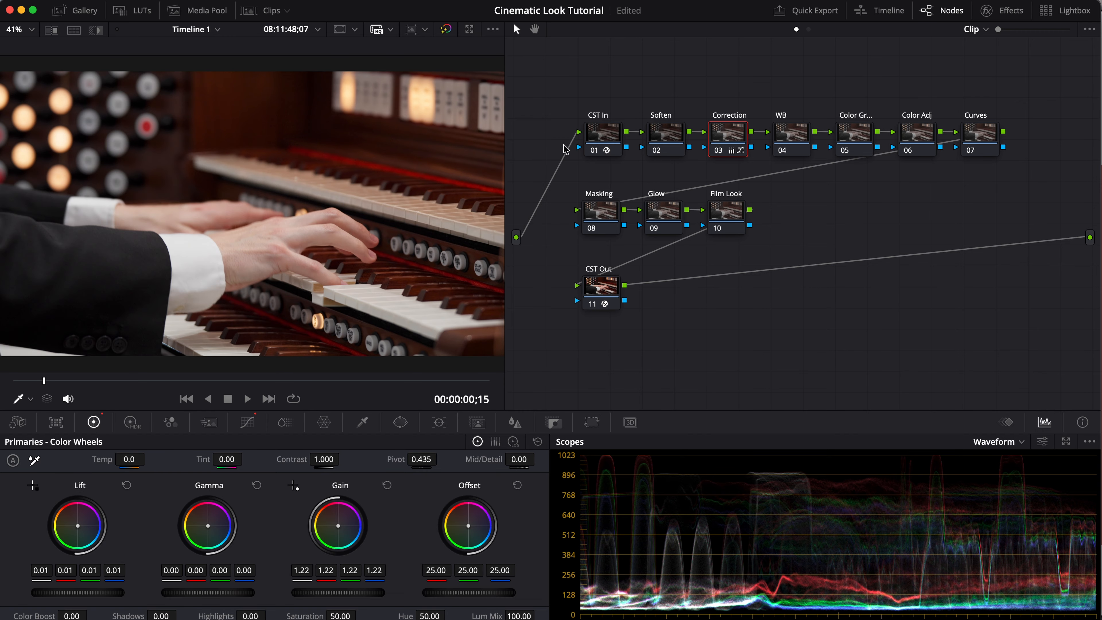
{"action": "left_click", "coordinate": [787, 134]}
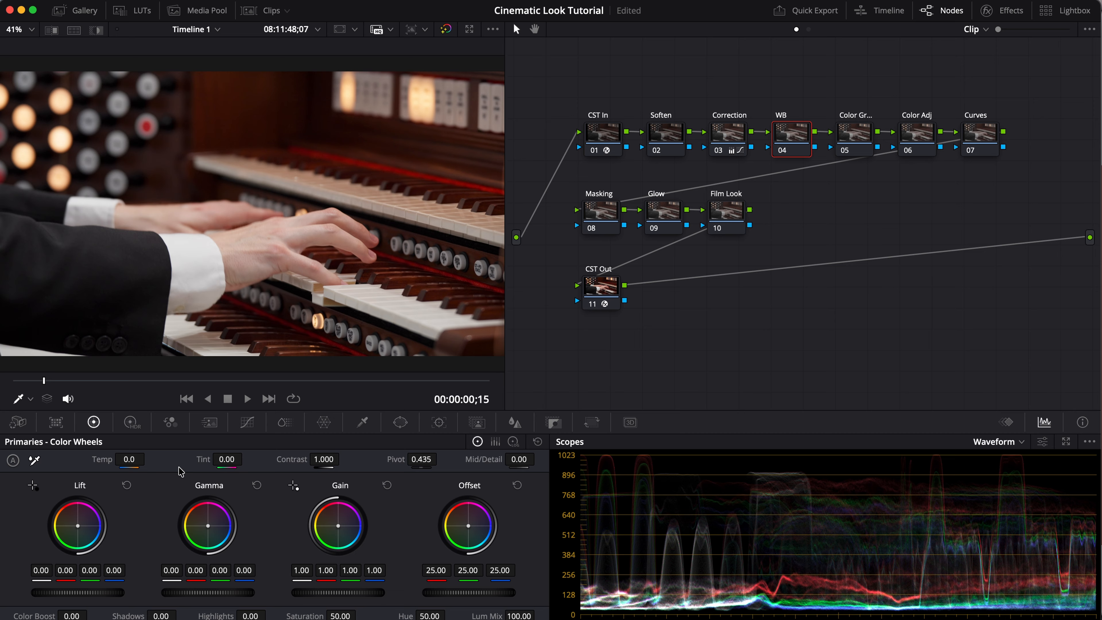
{"action": "left_click", "coordinate": [34, 460]}
{"action": "left_click", "coordinate": [203, 263]}
{"action": "left_click", "coordinate": [537, 441]}
{"action": "mouse_move", "coordinate": [128, 459]}
{"action": "left_mouse_down"}
{"action": "mouse_move", "coordinate": [78, 459]}
{"action": "mouse_move", "coordinate": [180, 459]}
{"action": "mouse_move", "coordinate": [83, 459]}
{"action": "mouse_move", "coordinate": [147, 459]}
{"action": "mouse_move", "coordinate": [128, 459]}
{"action": "left_mouse_up"}
{"action": "mouse_move", "coordinate": [226, 459]}
{"action": "left_mouse_down"}
{"action": "mouse_move", "coordinate": [277, 459]}
{"action": "mouse_move", "coordinate": [246, 459]}
{"action": "left_mouse_up"}
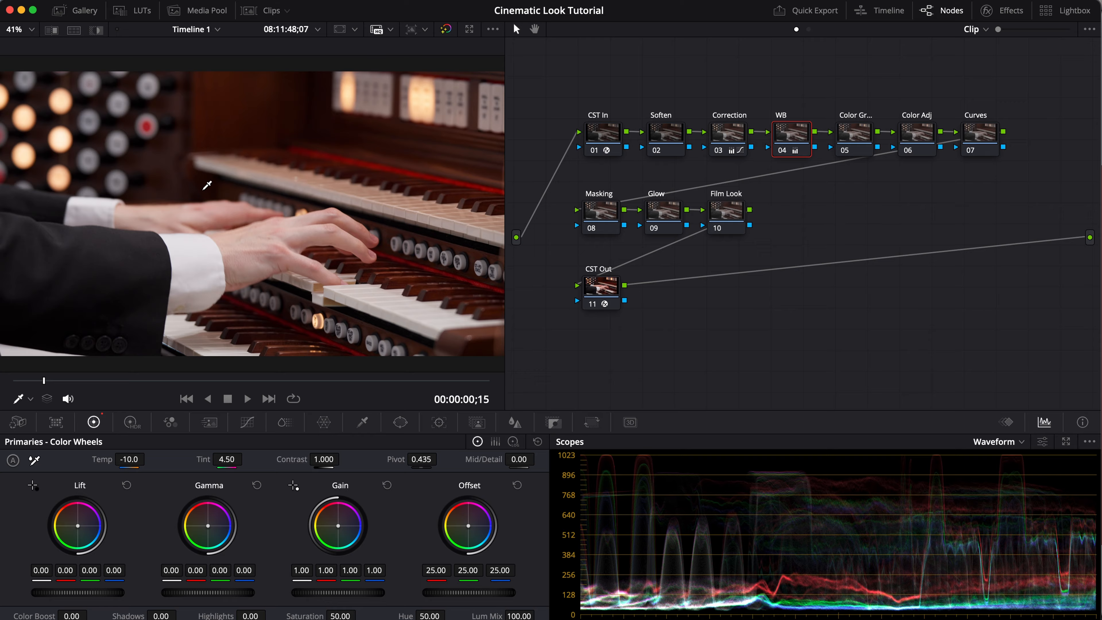
Step: After browsing ShotDeck for reference, tint the color grading node toward teal with Lift red -0.04 and blue -0.01, and Gamma red -0.01
{"action": "left_click", "coordinate": [855, 138]}
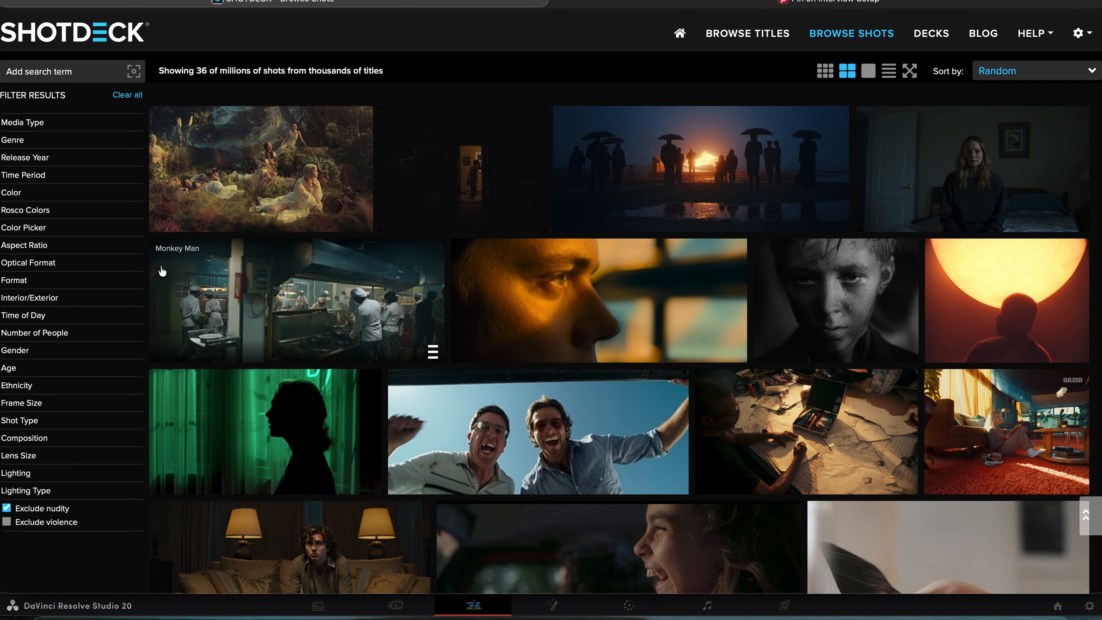
{"action": "scroll", "coordinate": [162, 271], "scroll_direction": "down", "scroll_amount": 3}
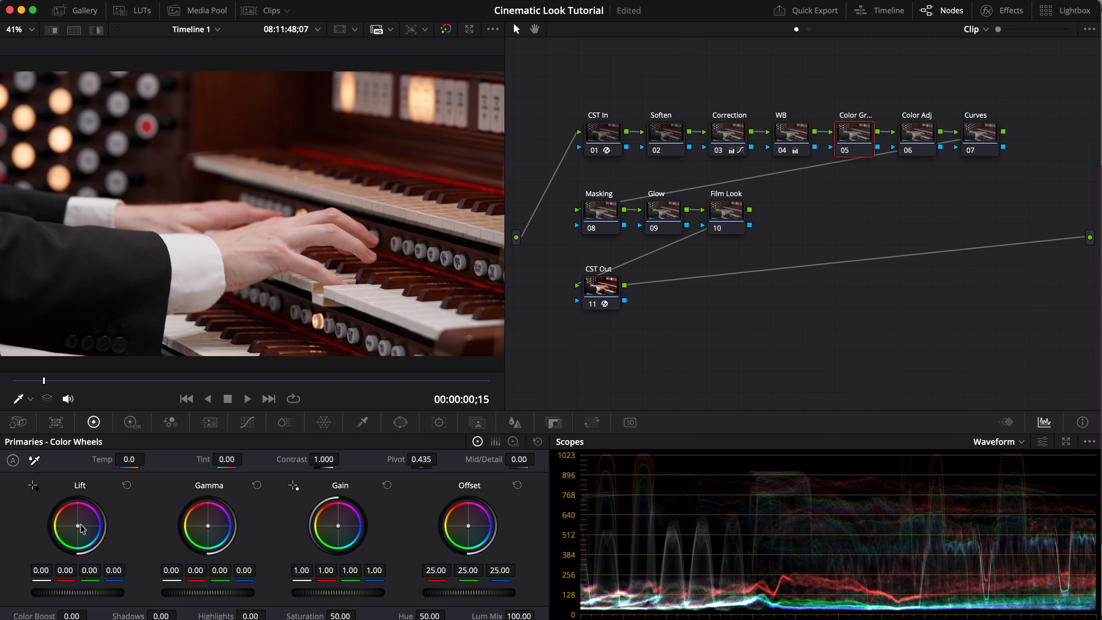
{"action": "left_click_drag", "start_coordinate": [77, 526], "coordinate": [77, 527]}
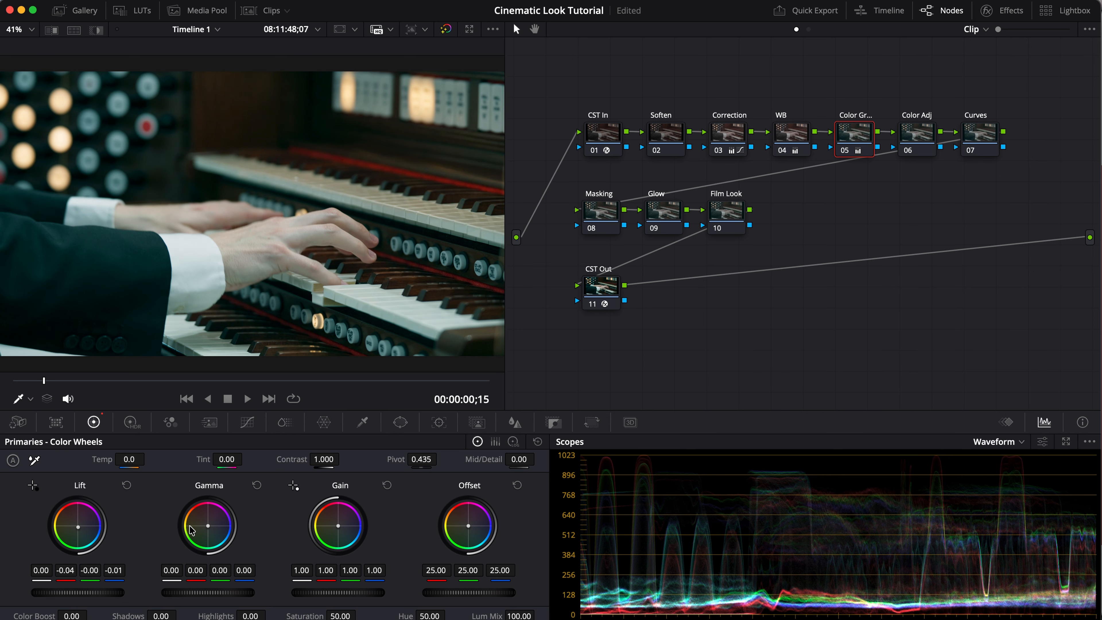
{"action": "left_click_drag", "start_coordinate": [210, 528], "coordinate": [210, 529]}
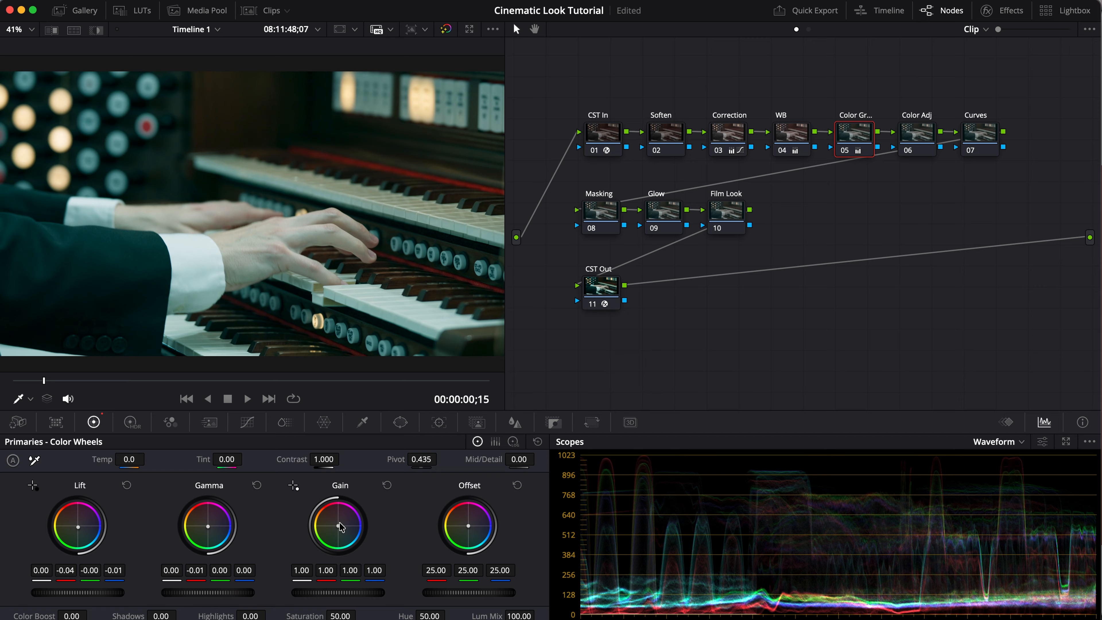
Step: Try a warm Gain and reset it, and with Log Wheels set Shadow to red -0.05, green 0.01, blue 0.01 and Midtone red to -0.01
{"action": "left_click_drag", "start_coordinate": [337, 525], "coordinate": [337, 524]}
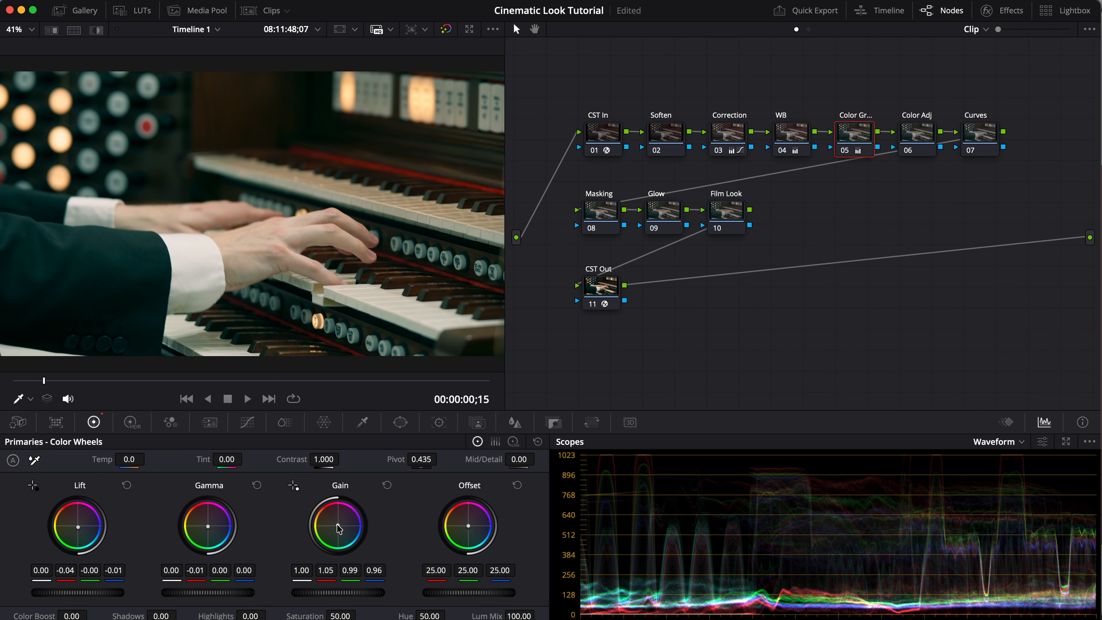
{"action": "left_click", "coordinate": [386, 485]}
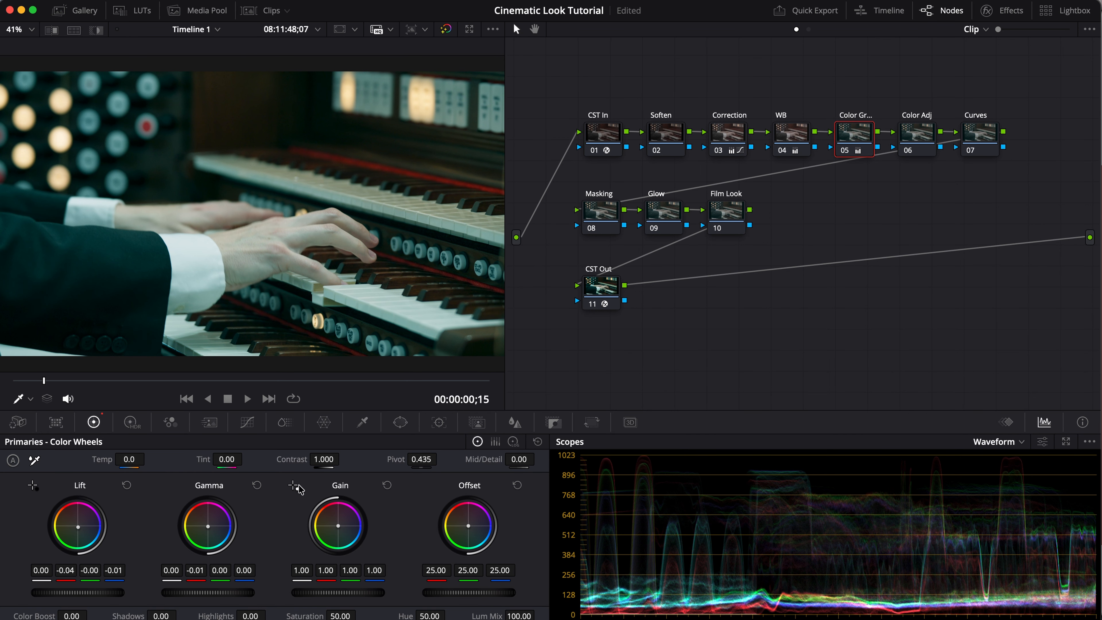
{"action": "left_click", "coordinate": [514, 442]}
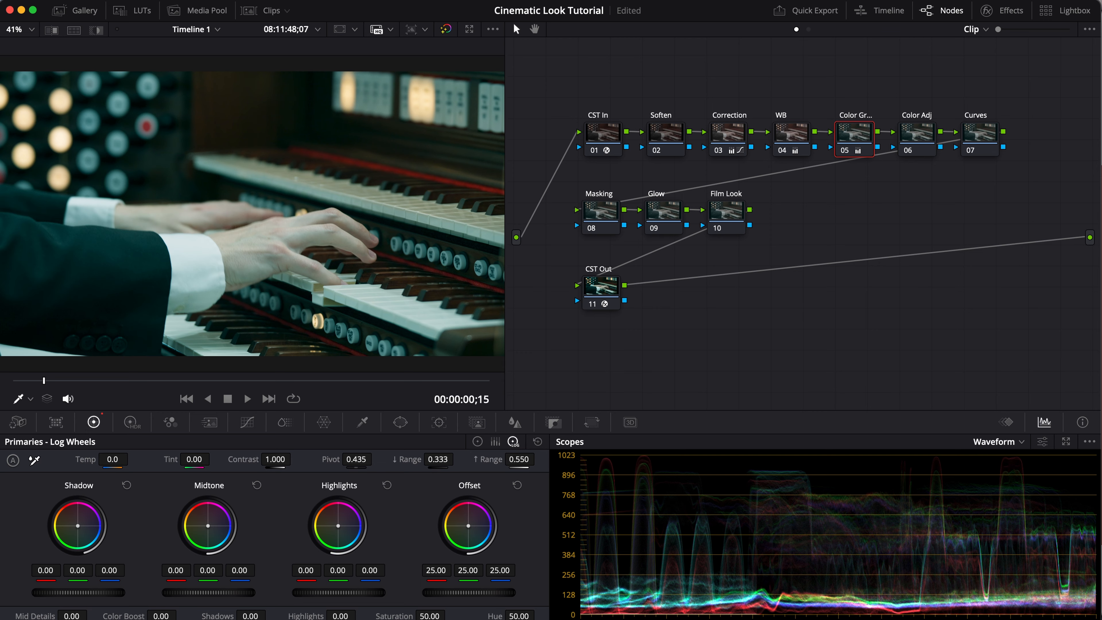
{"action": "left_click_drag", "start_coordinate": [77, 526], "coordinate": [78, 526]}
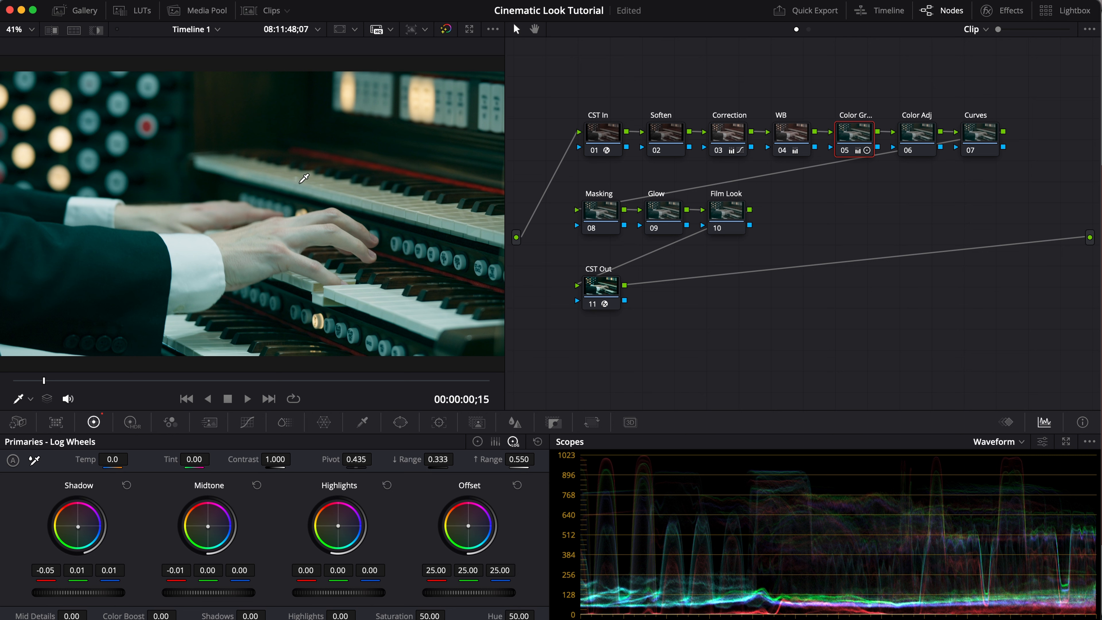
Step: On the Color Adj node, save the project and preview which image areas the ColorSlice Red, Skin and Yellow ranges affect
{"action": "left_click", "coordinate": [917, 133]}
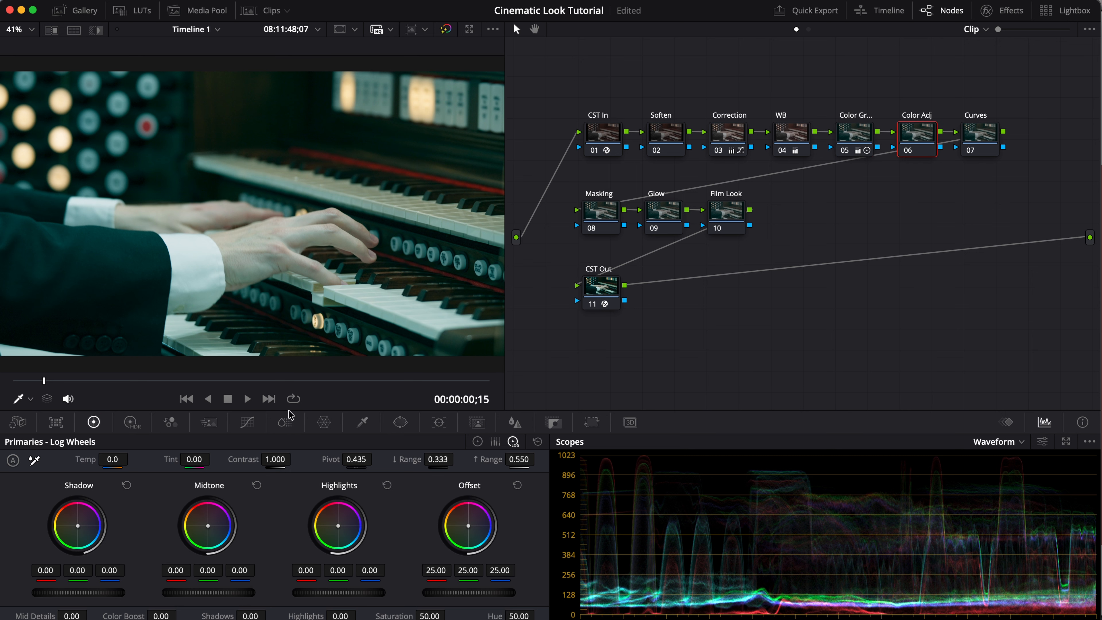
{"action": "left_click", "coordinate": [285, 422]}
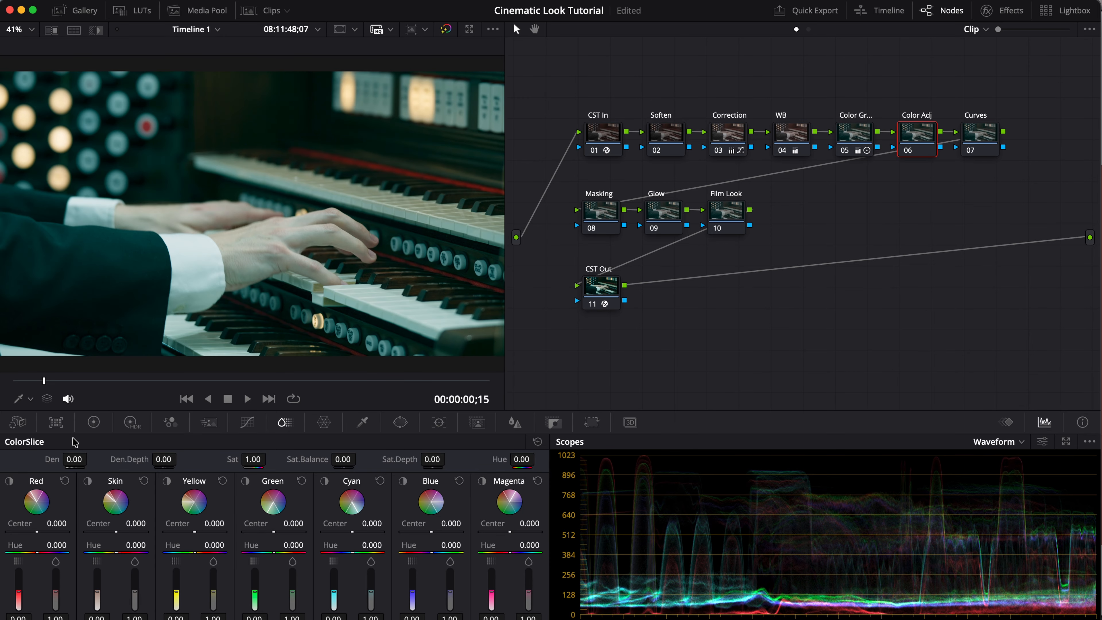
{"action": "key", "text": "super+s"}
{"action": "left_click", "coordinate": [8, 482]}
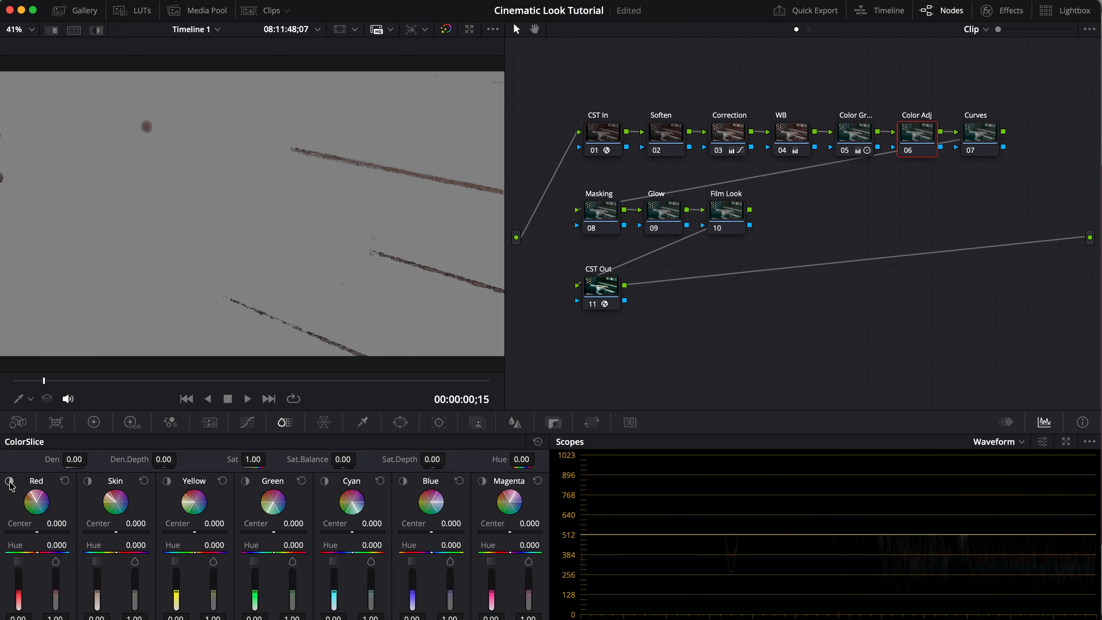
{"action": "left_click", "coordinate": [9, 481]}
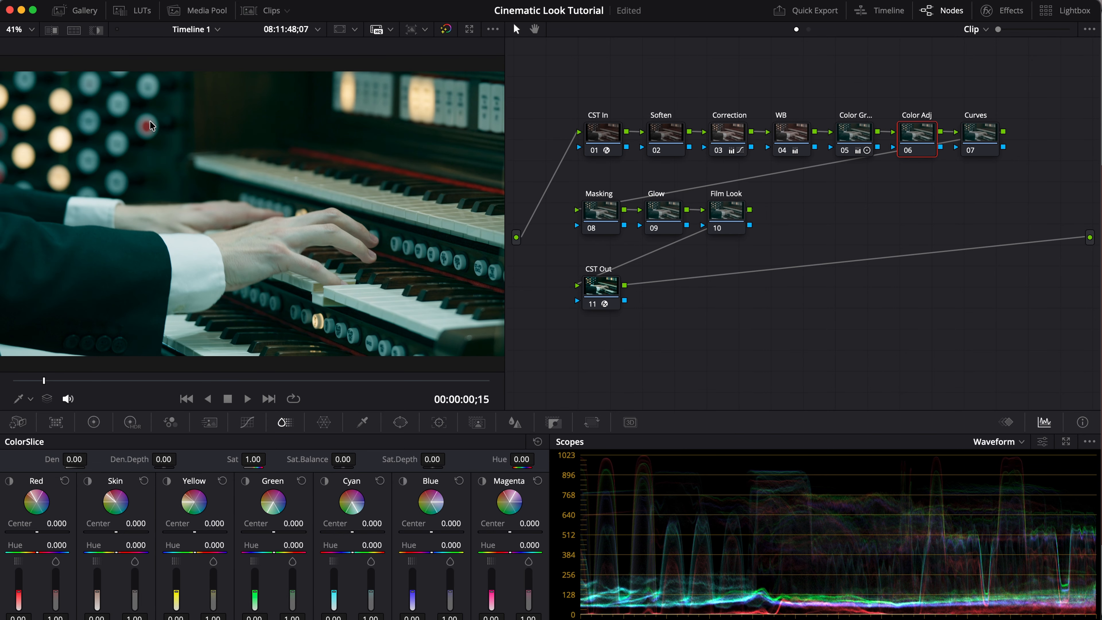
{"action": "left_click", "coordinate": [88, 481]}
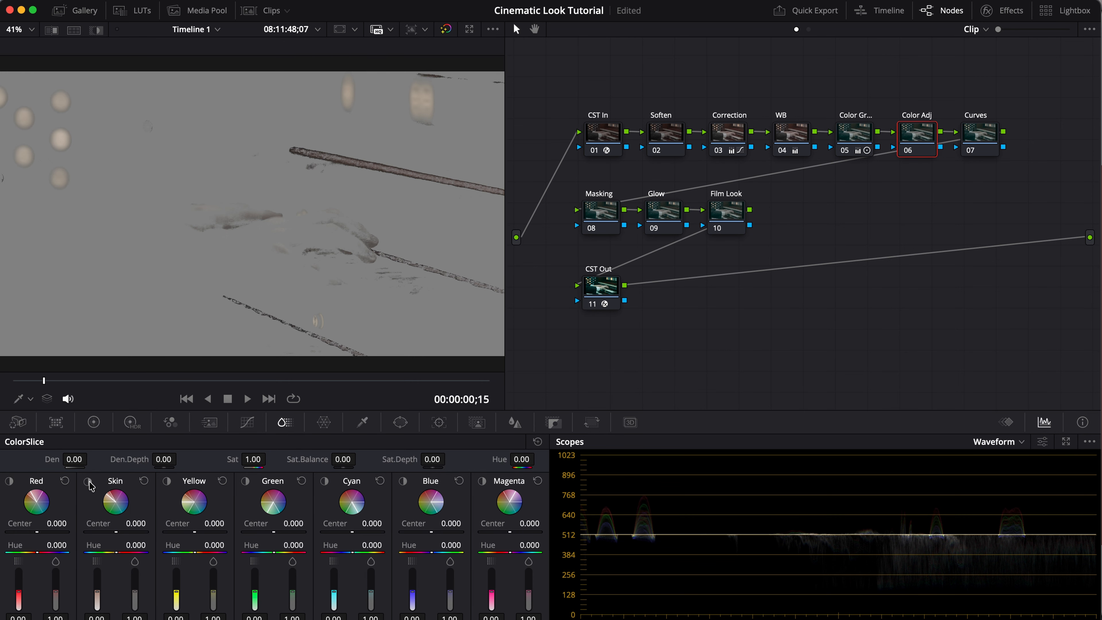
{"action": "left_click", "coordinate": [88, 481]}
{"action": "left_click", "coordinate": [167, 481]}
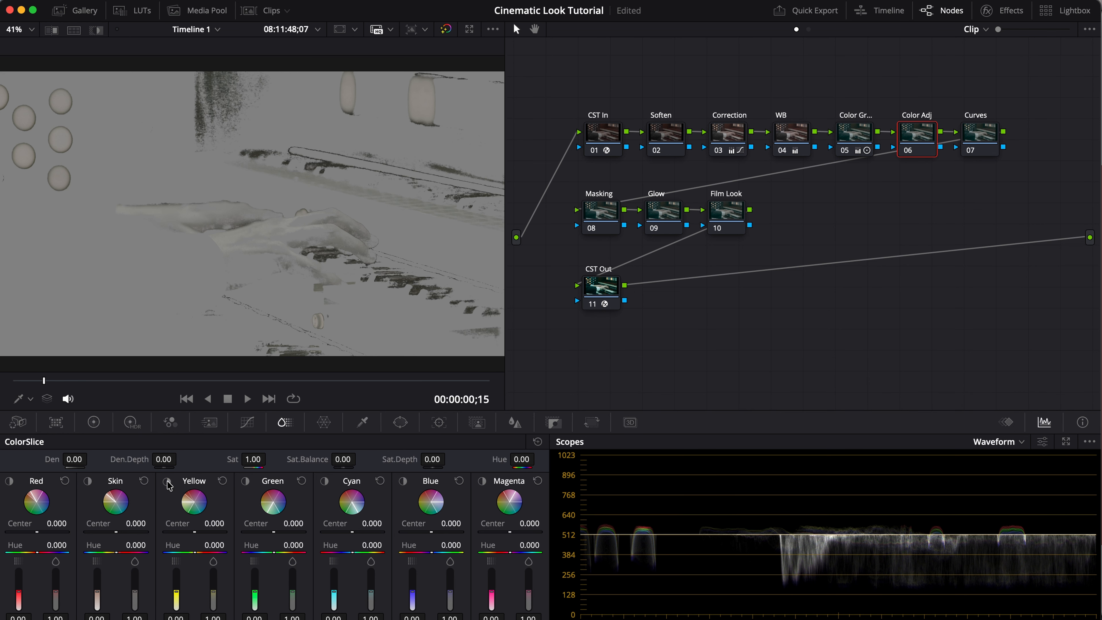
{"action": "left_click", "coordinate": [167, 481]}
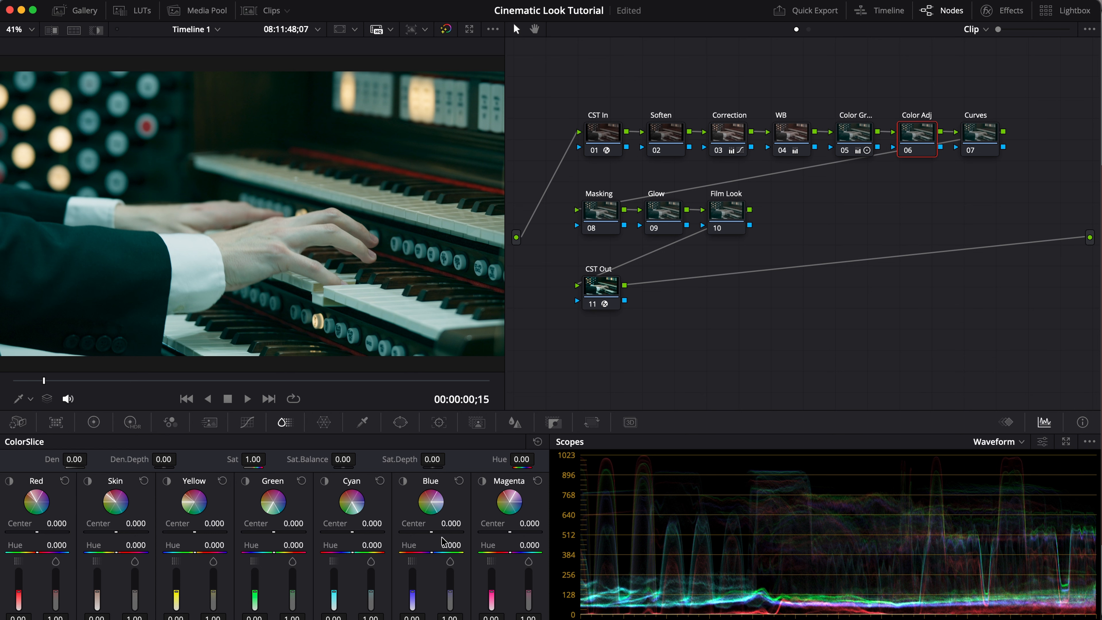
Step: Warm the highlights on the color grading node by setting the Gain to red 1.07, green 0.98 and blue 0.98
{"action": "left_click", "coordinate": [852, 138]}
{"action": "left_click", "coordinate": [94, 422]}
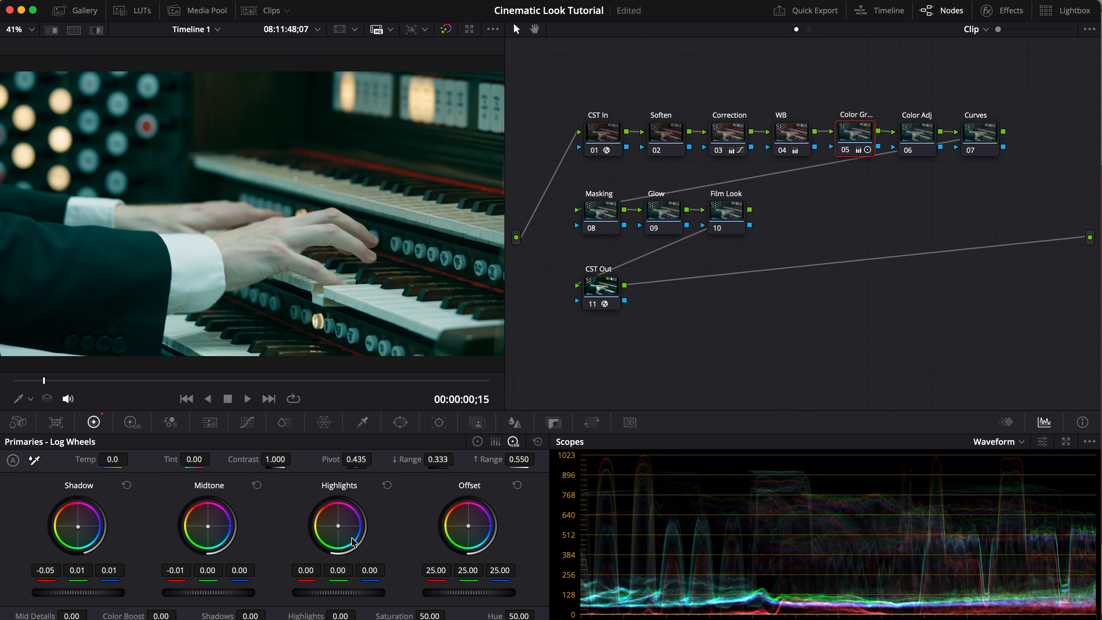
{"action": "left_click", "coordinate": [477, 441]}
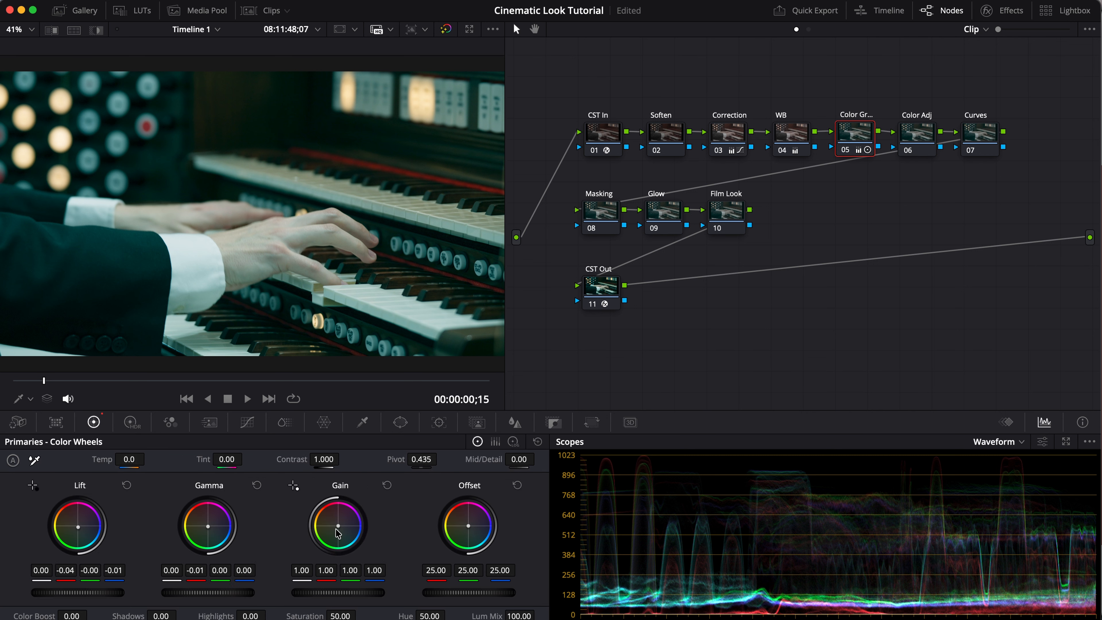
{"action": "left_click_drag", "start_coordinate": [338, 526], "coordinate": [336, 524]}
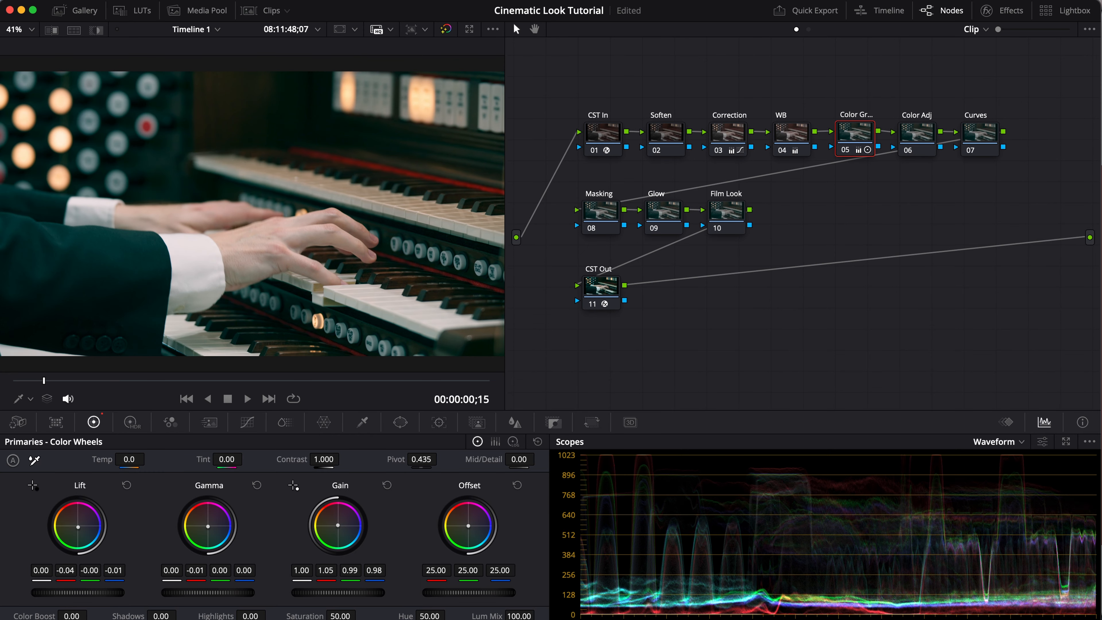
{"action": "left_click_drag", "start_coordinate": [337, 525], "coordinate": [338, 524]}
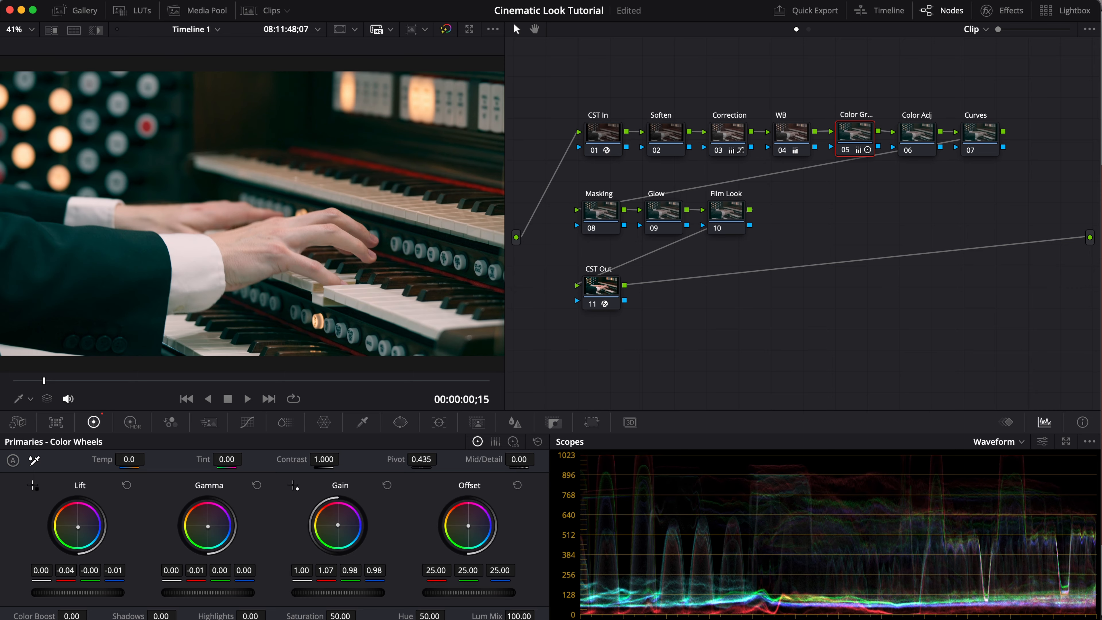
Step: In Color Adj's ColorSlice, set Red to Center -0.114, Hue -0.218, density 0.07, saturation 0.59, and Skin to Center -0.736, Hue -0.074
{"action": "left_click", "coordinate": [916, 133]}
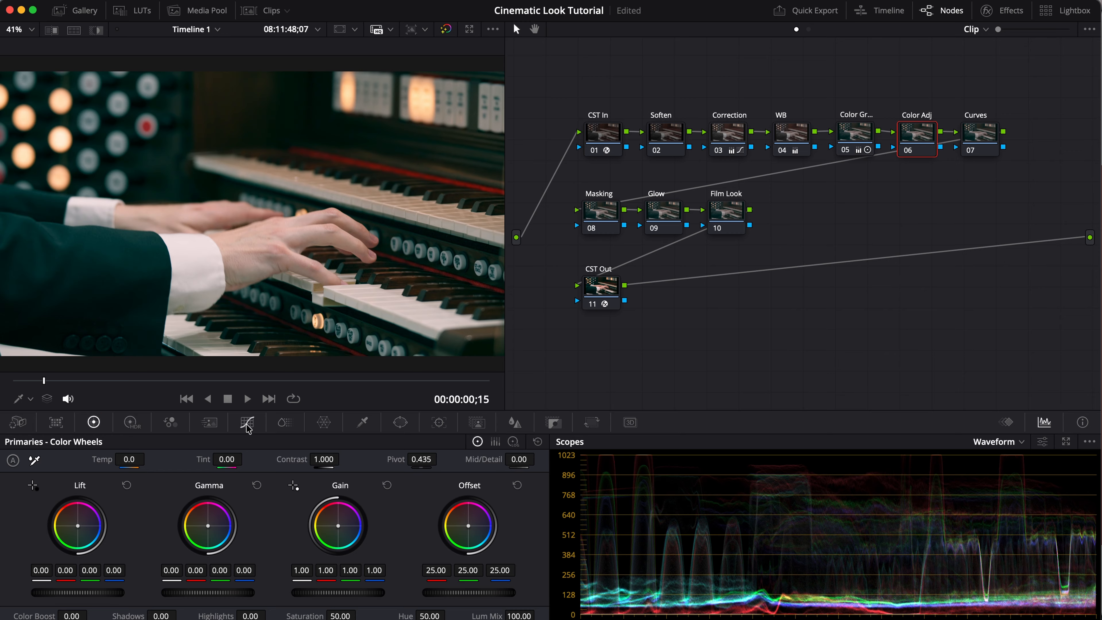
{"action": "left_click", "coordinate": [281, 426]}
{"action": "left_click", "coordinate": [88, 481]}
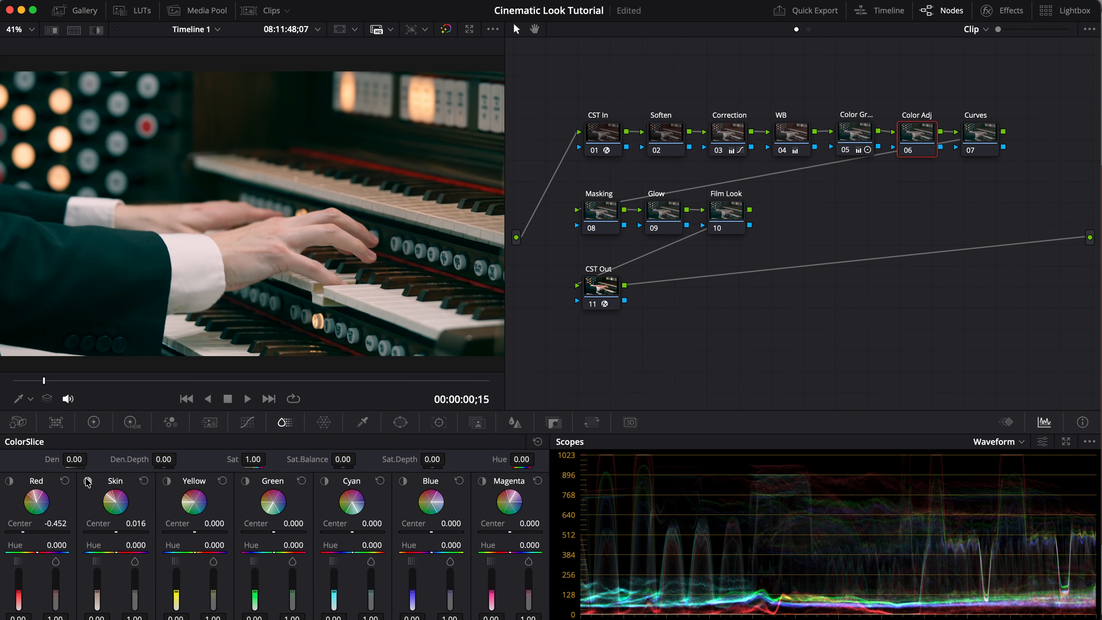
{"action": "left_click", "coordinate": [9, 480]}
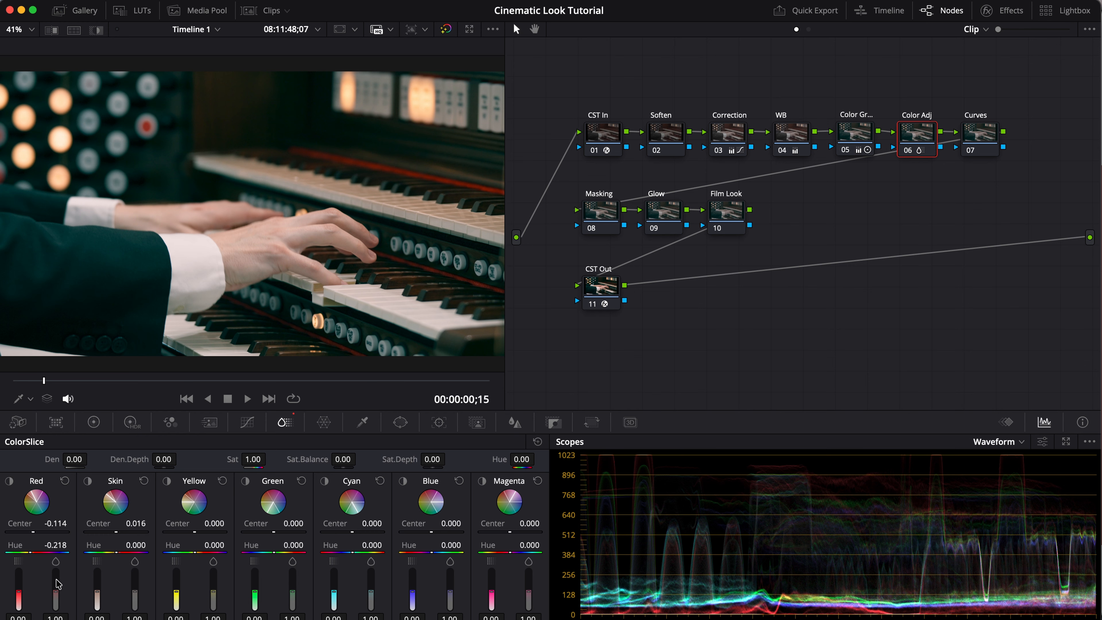
{"action": "left_click_drag", "start_coordinate": [55, 593], "coordinate": [56, 600]}
{"action": "left_click_drag", "start_coordinate": [18, 598], "coordinate": [18, 591]}
{"action": "left_click", "coordinate": [88, 481]}
{"action": "left_click_drag", "start_coordinate": [115, 529], "coordinate": [93, 529]}
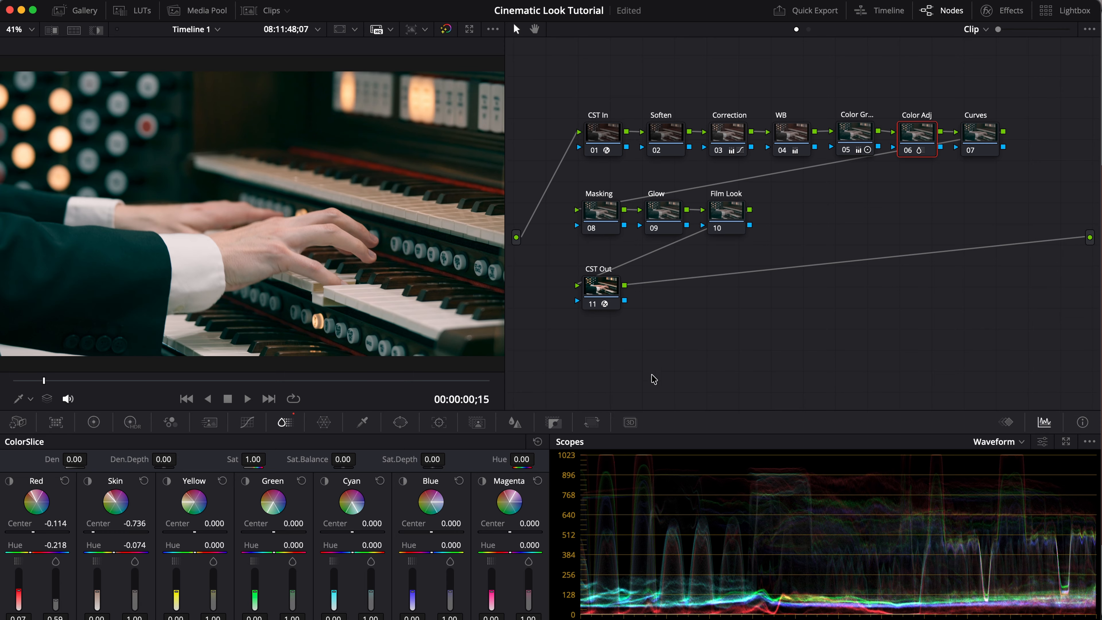
Step: Switch the scope to Vectorscope and enable its skin tone indicator
{"action": "left_click", "coordinate": [1005, 441]}
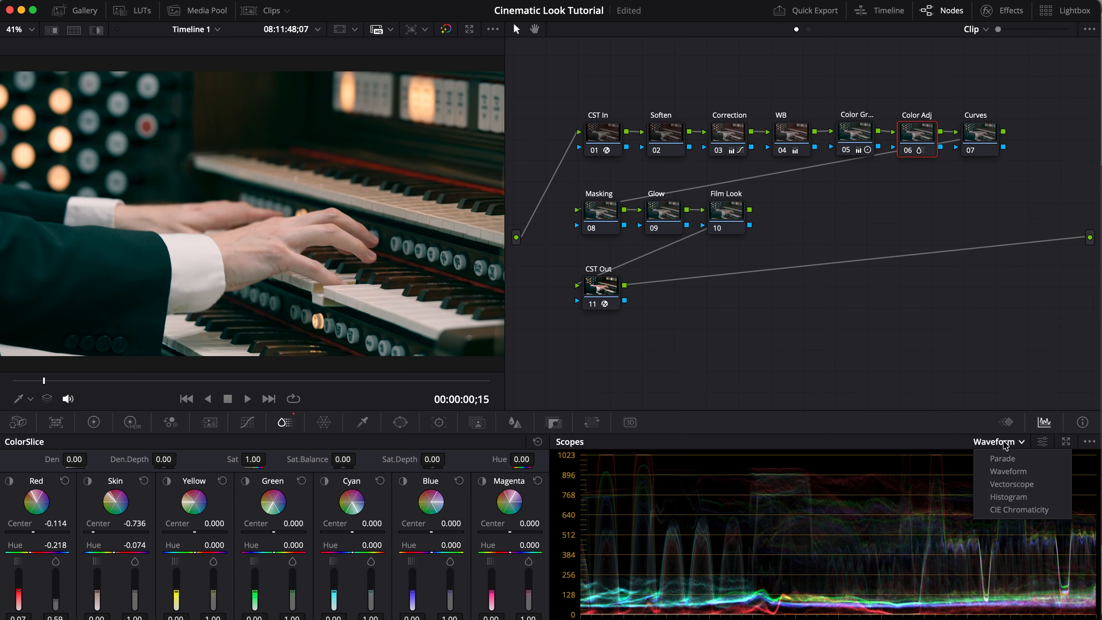
{"action": "left_click", "coordinate": [1006, 484]}
{"action": "left_click", "coordinate": [1041, 443]}
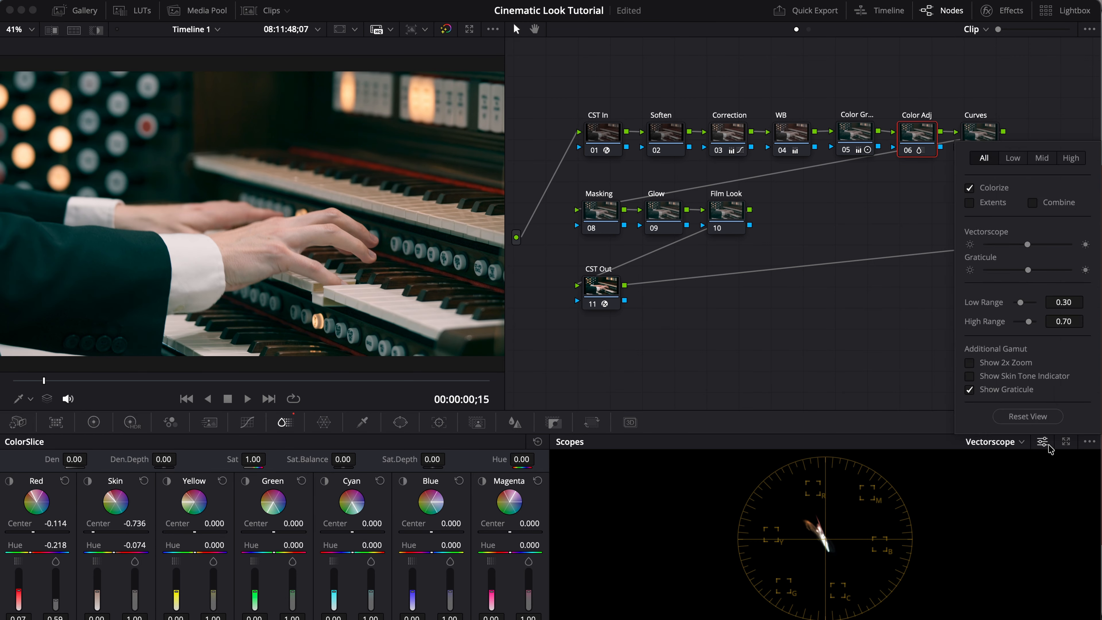
{"action": "left_click", "coordinate": [969, 376]}
{"action": "left_click", "coordinate": [828, 540]}
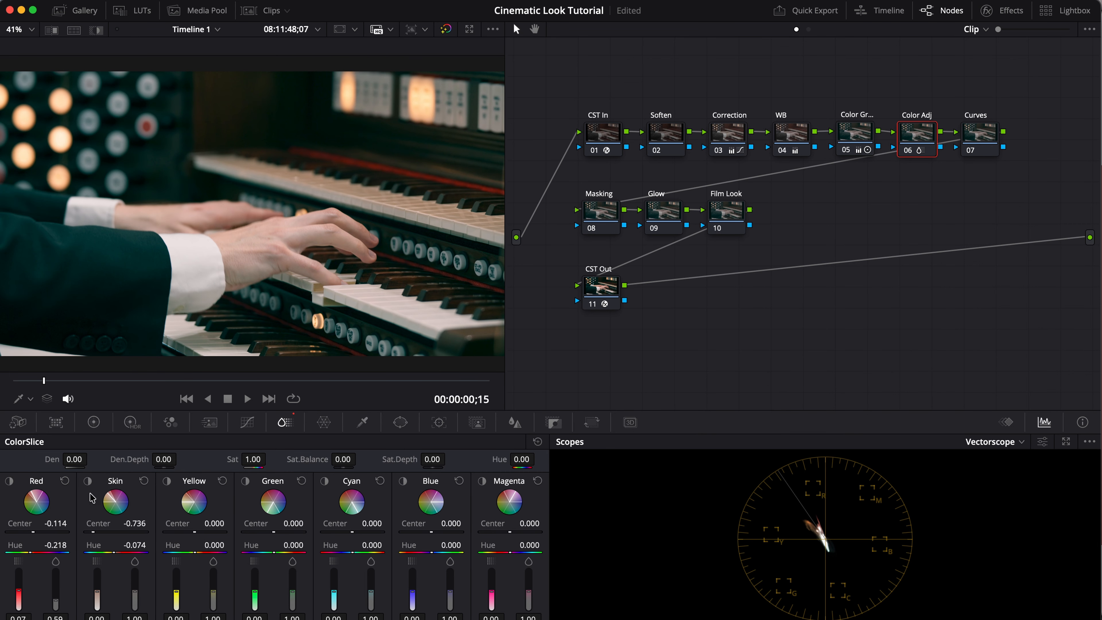
Step: Check the Skin range in the preview and set the Skin slice's Hue to 0.088 and its saturation to 1.16
{"action": "left_click", "coordinate": [88, 480]}
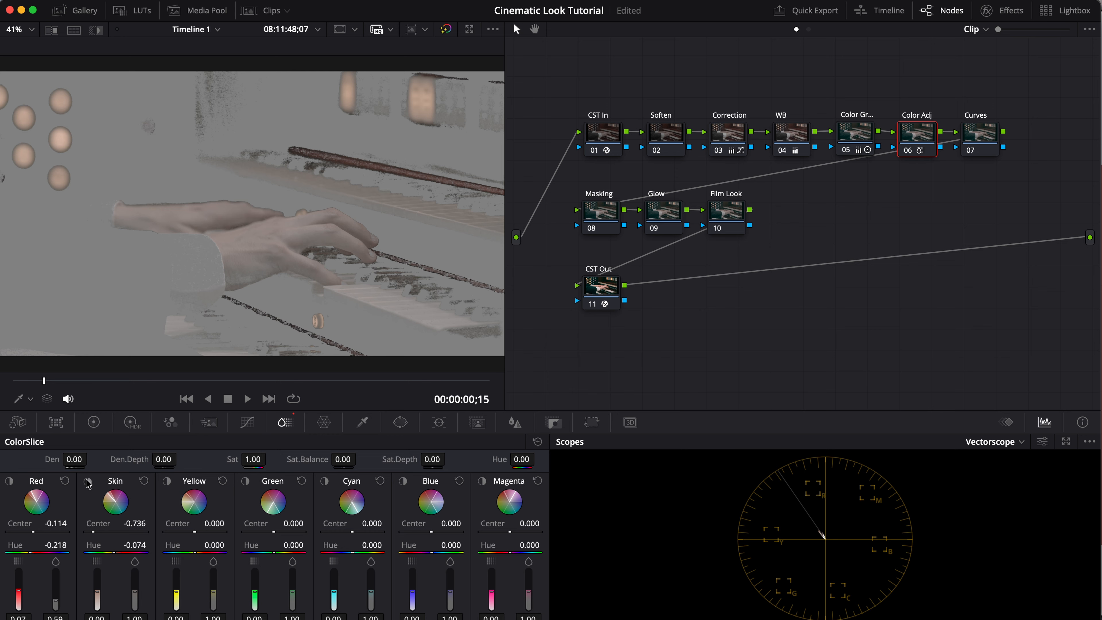
{"action": "left_click", "coordinate": [87, 481]}
{"action": "left_click_drag", "start_coordinate": [113, 552], "coordinate": [120, 552]}
{"action": "left_click", "coordinate": [88, 482]}
{"action": "left_click", "coordinate": [87, 481]}
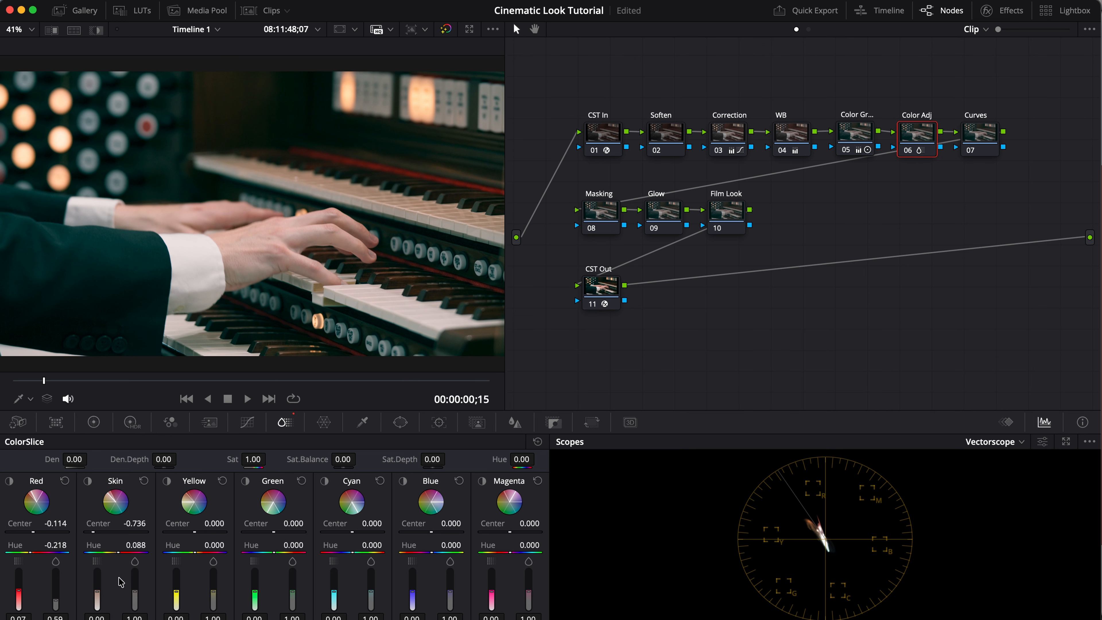
{"action": "left_click_drag", "start_coordinate": [135, 591], "coordinate": [134, 588]}
{"action": "left_click_drag", "start_coordinate": [135, 587], "coordinate": [135, 588]}
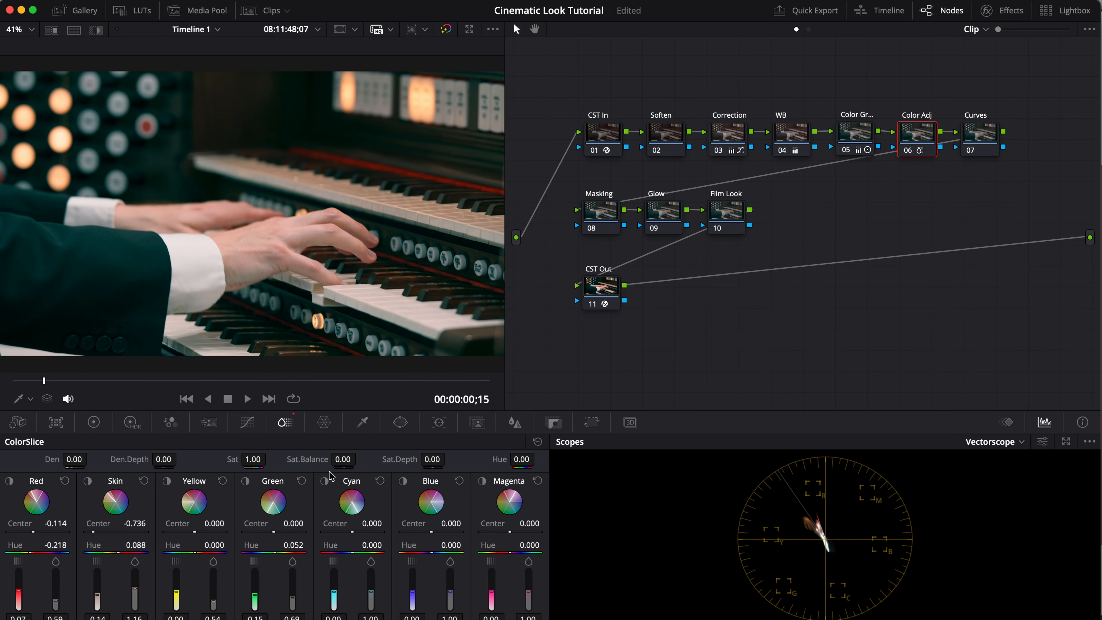
Step: Preview the Cyan range, shift the Cyan slice's Hue toward blue, and compare the image with the Color Adj node off and on
{"action": "left_click", "coordinate": [325, 480]}
{"action": "left_click", "coordinate": [325, 480]}
{"action": "left_click_drag", "start_coordinate": [347, 552], "coordinate": [345, 552]}
{"action": "key", "text": "super+d"}
{"action": "key", "text": "super+d"}
{"action": "key", "text": "super+d"}
{"action": "key", "text": "super+d"}
Step: On the Curves node, add a highlight point and a shadow point to the custom curve and raise the highlights slightly
{"action": "left_click", "coordinate": [247, 422]}
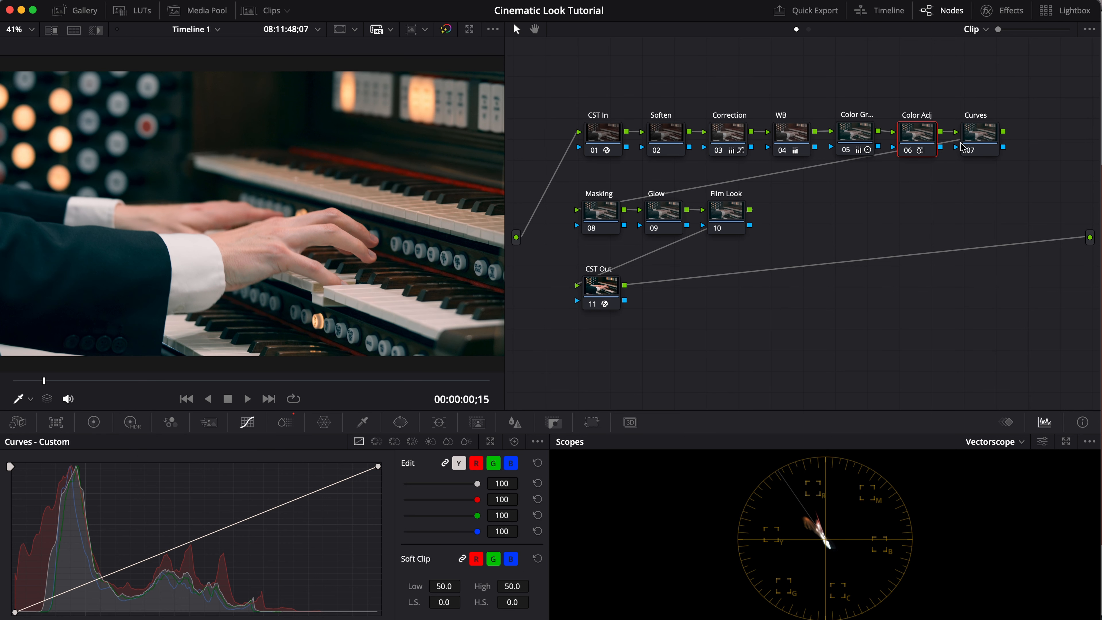
{"action": "left_click", "coordinate": [979, 135]}
{"action": "left_click", "coordinate": [299, 498]}
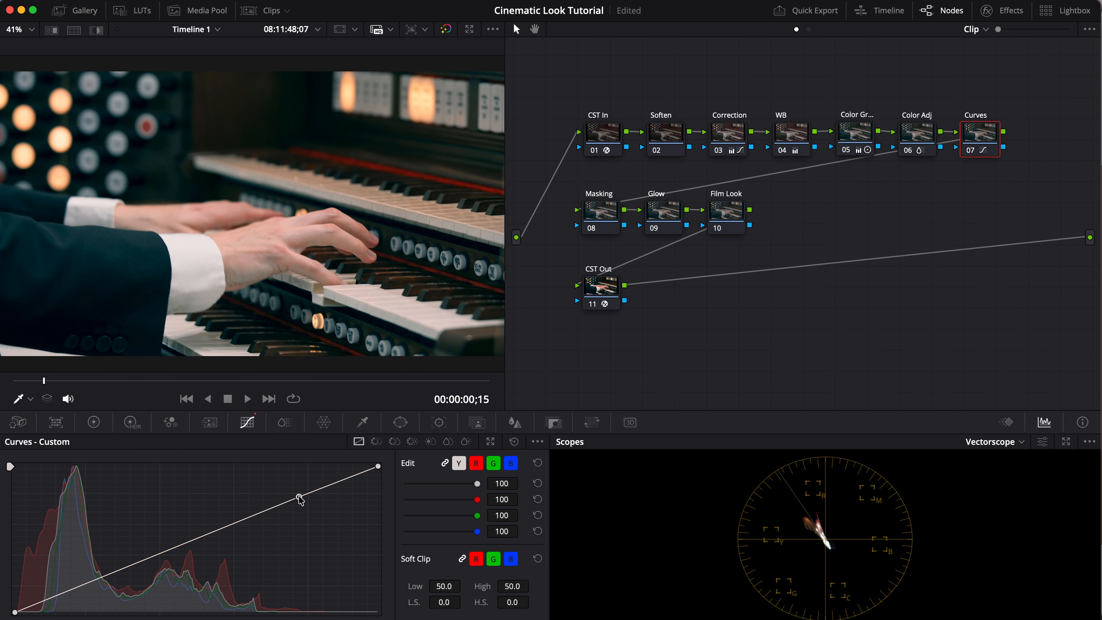
{"action": "left_click", "coordinate": [124, 567]}
{"action": "mouse_move", "coordinate": [299, 496]}
{"action": "left_mouse_down"}
{"action": "mouse_move", "coordinate": [288, 505]}
{"action": "mouse_move", "coordinate": [285, 496]}
{"action": "left_mouse_up"}
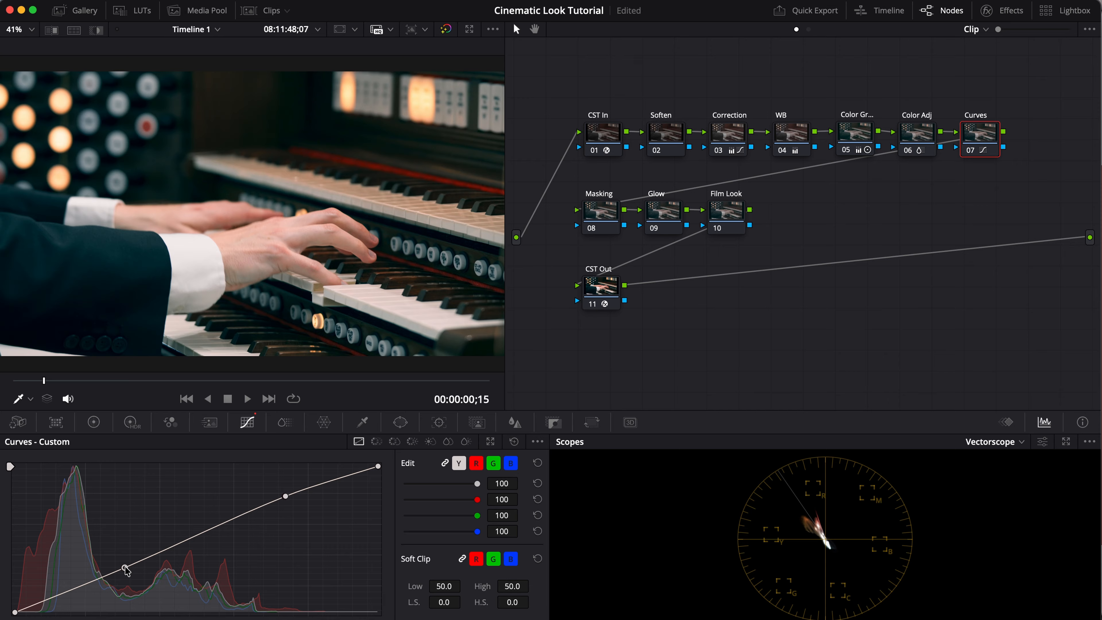
Step: Fine-tune the shadow point on the custom curve and compare the image with the Curves node off and on
{"action": "left_click_drag", "start_coordinate": [125, 567], "coordinate": [126, 567]}
{"action": "key", "text": "ctrl+d"}
{"action": "key", "text": "ctrl+d"}
{"action": "key", "text": "ctrl+d"}
{"action": "key", "text": "ctrl+d"}
Step: On the Masking node, place a soft, slightly tilted gradient window over the upper part of the picture and raise Gain to 1.15
{"action": "left_click", "coordinate": [600, 213]}
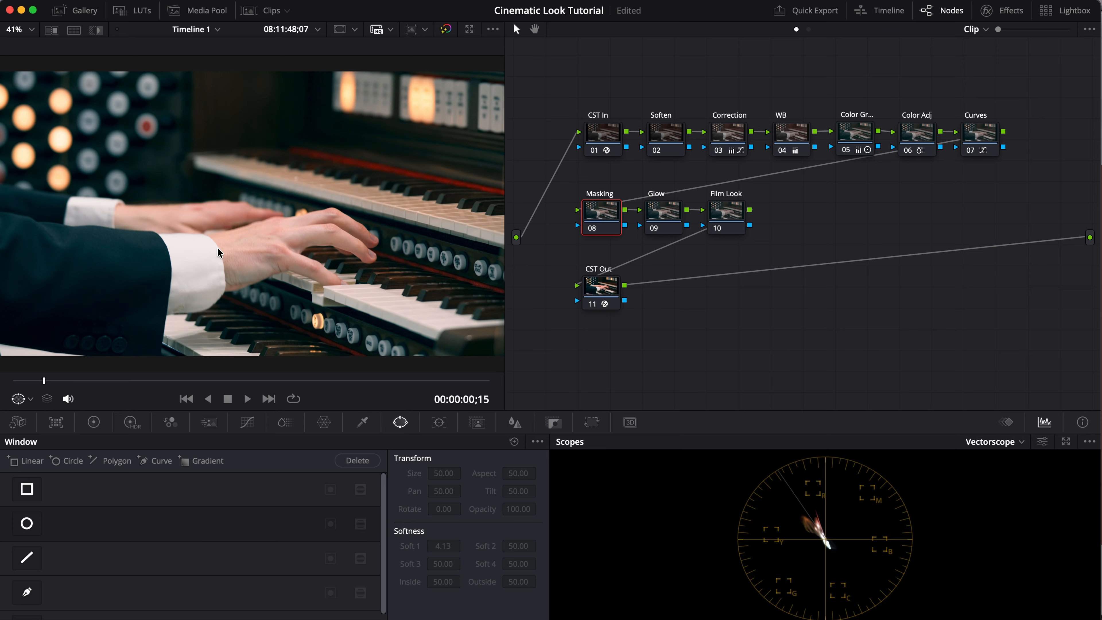
{"action": "scroll", "coordinate": [169, 543], "scroll_direction": "down", "scroll_amount": 1}
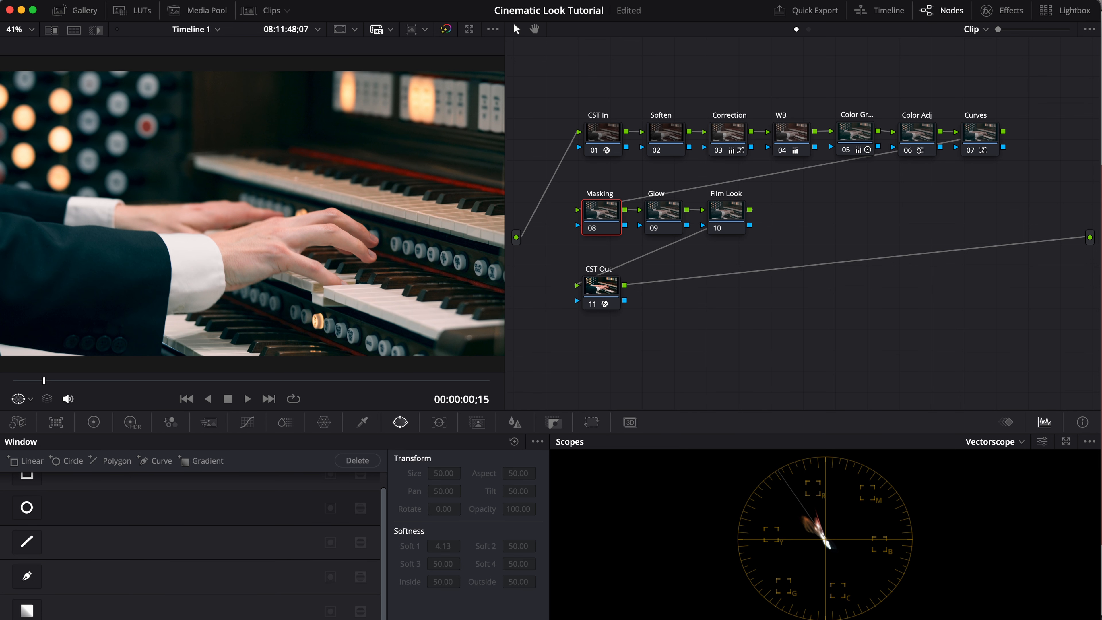
{"action": "left_click", "coordinate": [27, 610]}
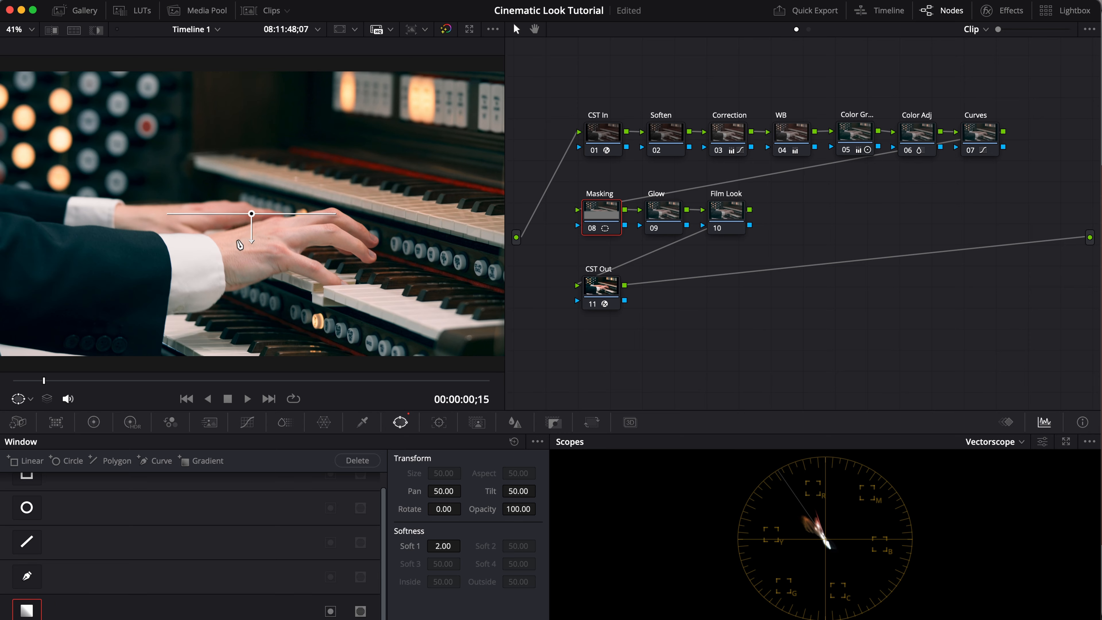
{"action": "left_click_drag", "start_coordinate": [252, 218], "coordinate": [253, 194]}
{"action": "left_click_drag", "start_coordinate": [255, 107], "coordinate": [255, 136]}
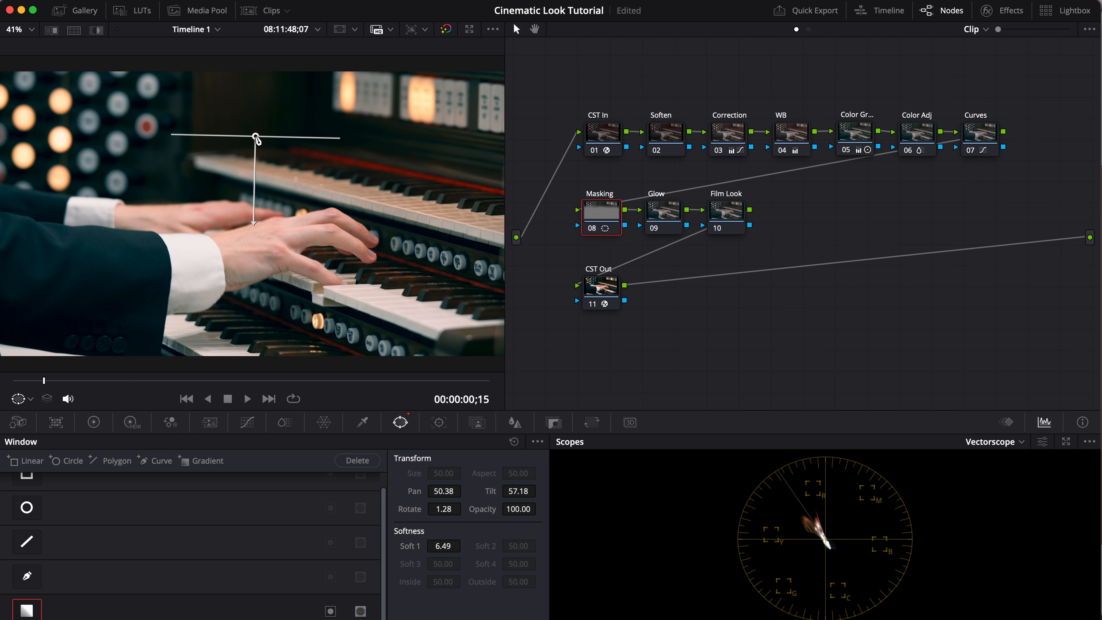
{"action": "left_click", "coordinate": [95, 421]}
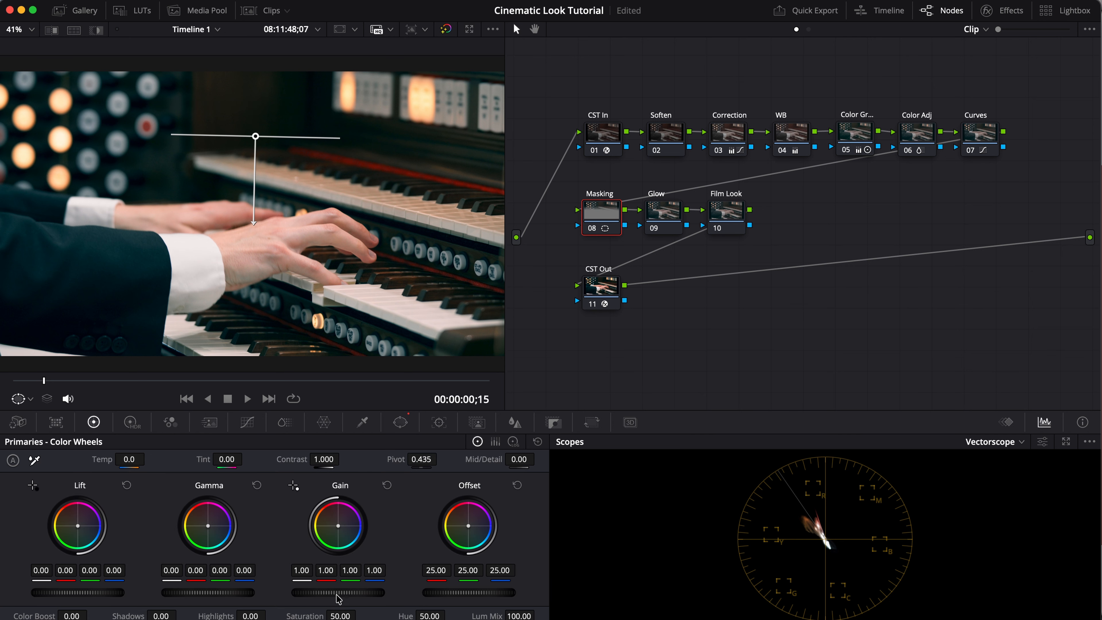
{"action": "left_click_drag", "start_coordinate": [321, 592], "coordinate": [351, 592]}
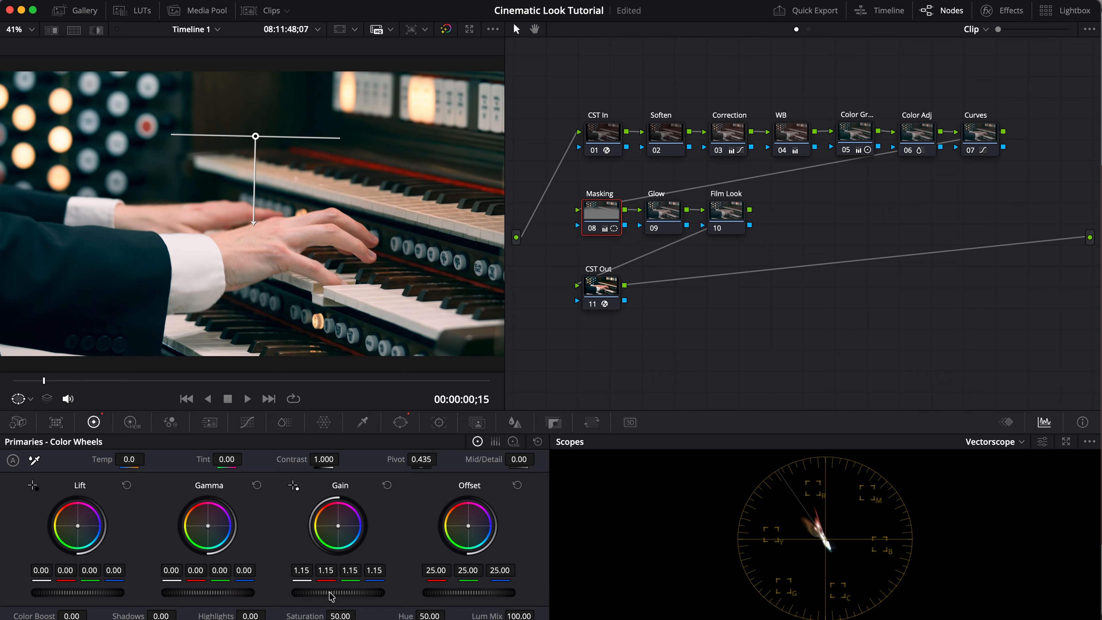
Step: Apply a Glow effect to the Masking node with Shine Threshold 0.109, Spread 1.163 and Gain 0.030
{"action": "left_click", "coordinate": [1005, 11]}
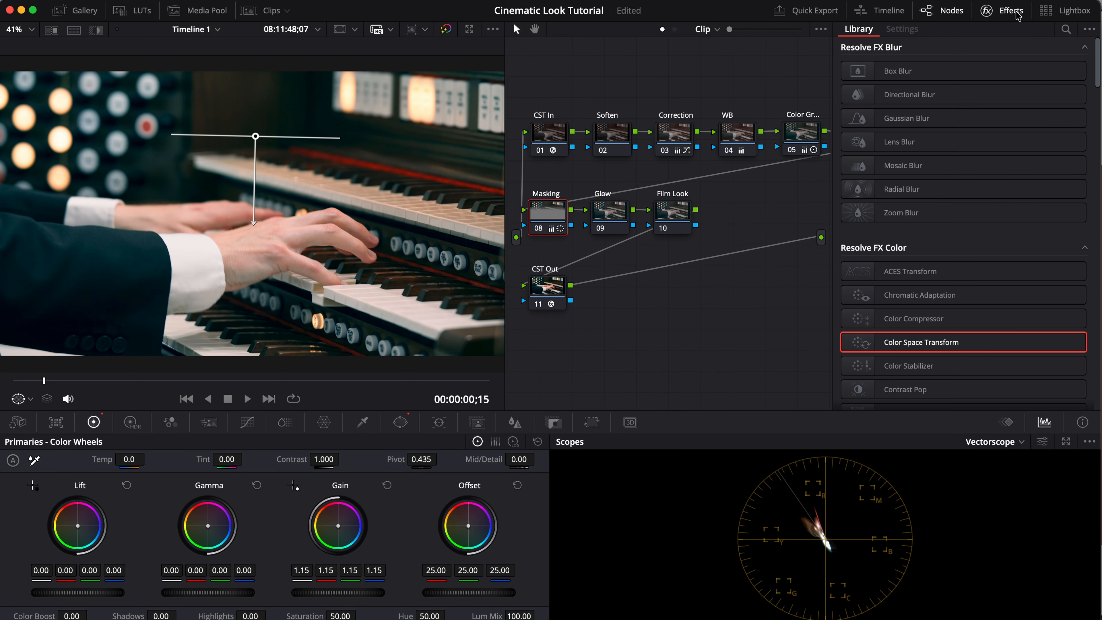
{"action": "left_click", "coordinate": [1065, 29]}
{"action": "type", "text": "glo"}
{"action": "left_click_drag", "start_coordinate": [895, 103], "coordinate": [545, 228]}
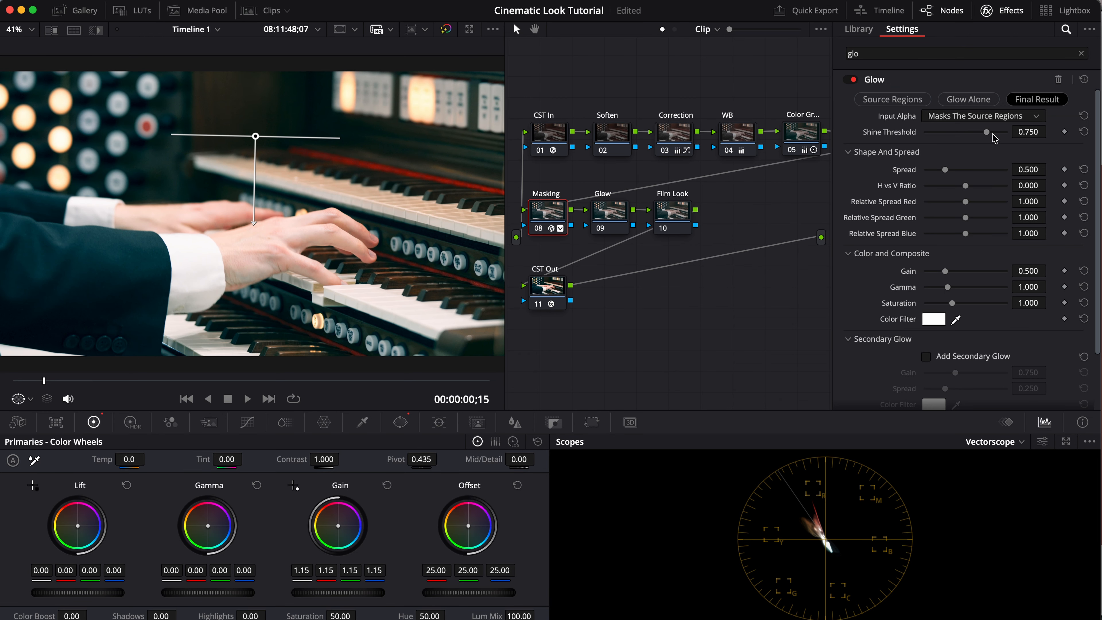
{"action": "left_click_drag", "start_coordinate": [987, 132], "coordinate": [972, 172]}
{"action": "left_click_drag", "start_coordinate": [1023, 269], "coordinate": [979, 269]}
{"action": "left_click", "coordinate": [1001, 10]}
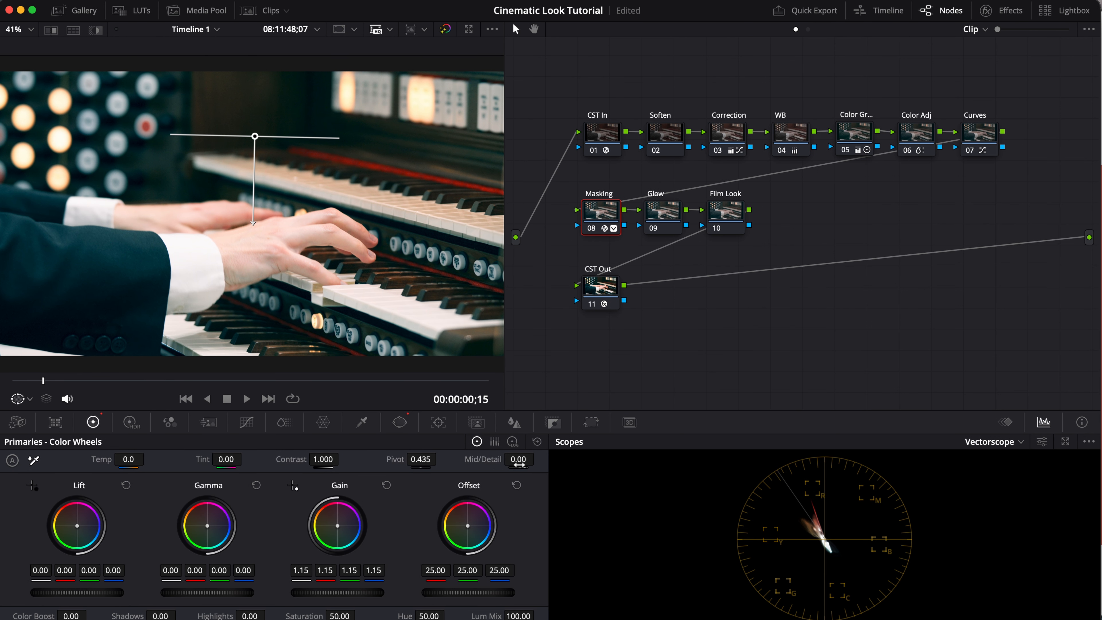
Step: Reset the Masking node's Gain wheel and check its Glow effect settings
{"action": "left_click", "coordinate": [386, 485]}
{"action": "left_click", "coordinate": [1016, 14]}
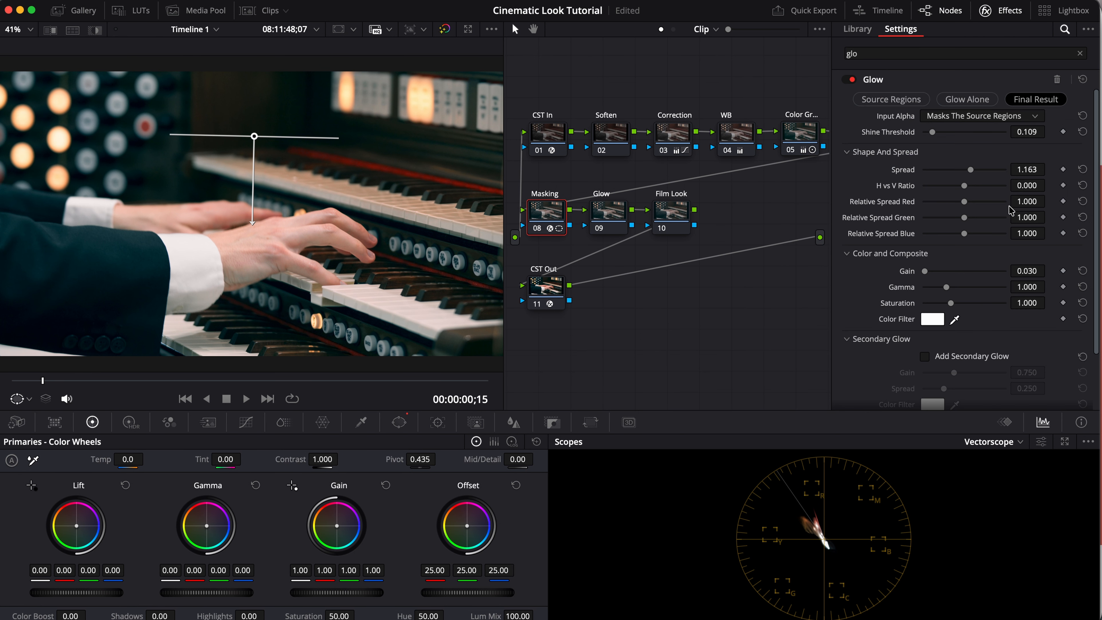
{"action": "left_click", "coordinate": [1002, 10]}
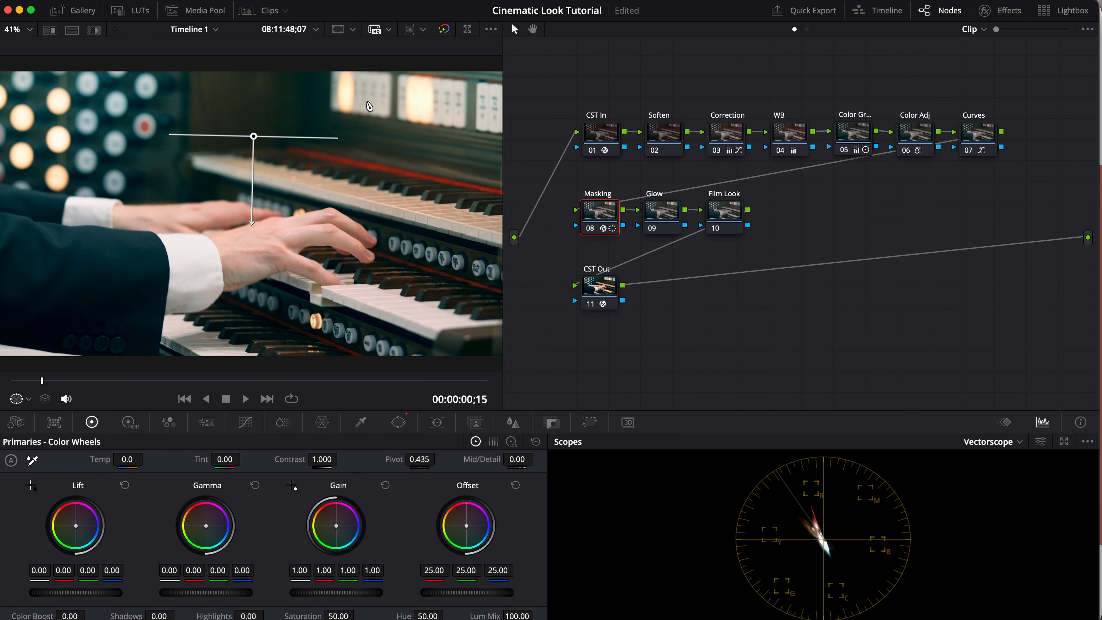
Step: Move the gradient window slightly higher, tighten its softness, and compare the image with the Masking node off and on
{"action": "mouse_move", "coordinate": [256, 138]}
{"action": "left_mouse_down"}
{"action": "mouse_move", "coordinate": [257, 177]}
{"action": "mouse_move", "coordinate": [262, 123]}
{"action": "left_mouse_up"}
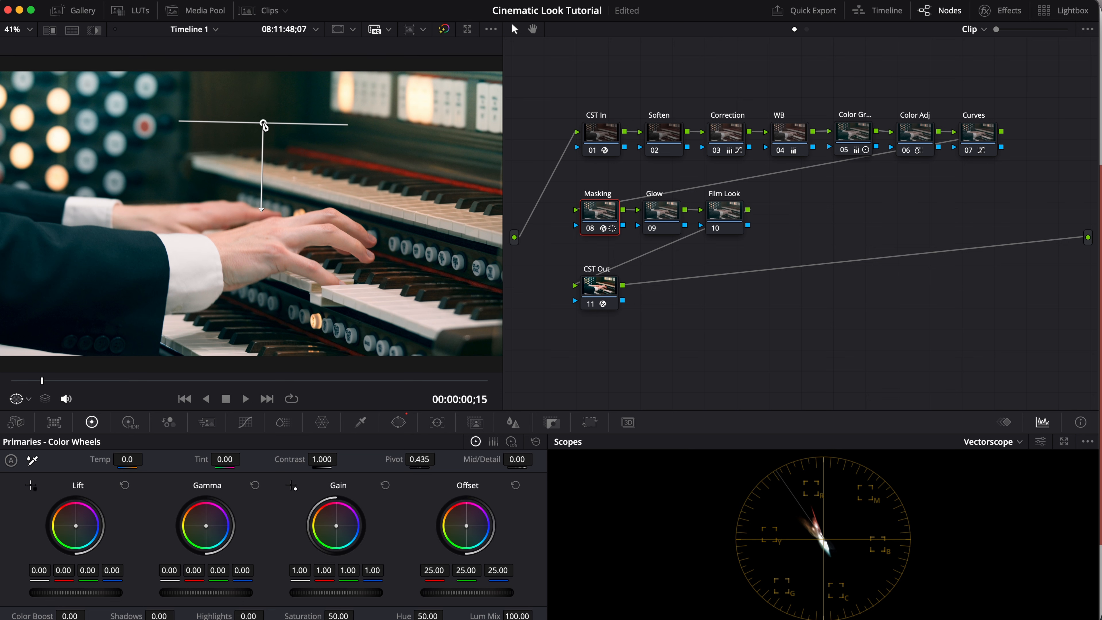
{"action": "left_click_drag", "start_coordinate": [259, 208], "coordinate": [261, 187]}
{"action": "key", "text": "super+d"}
{"action": "key", "text": "super+d"}
Step: Move the CST Out node down to free space and add a layer node beneath the Masking node
{"action": "left_click_drag", "start_coordinate": [597, 291], "coordinate": [591, 355]}
{"action": "left_click", "coordinate": [595, 216]}
{"action": "right_click", "coordinate": [596, 215]}
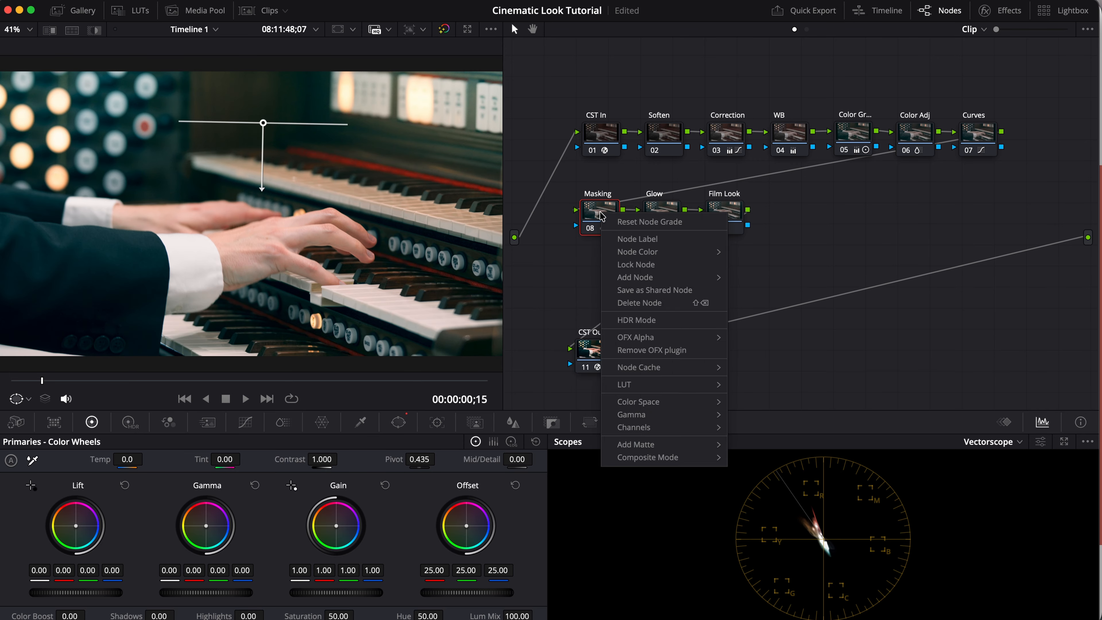
{"action": "mouse_move", "coordinate": [624, 276]}
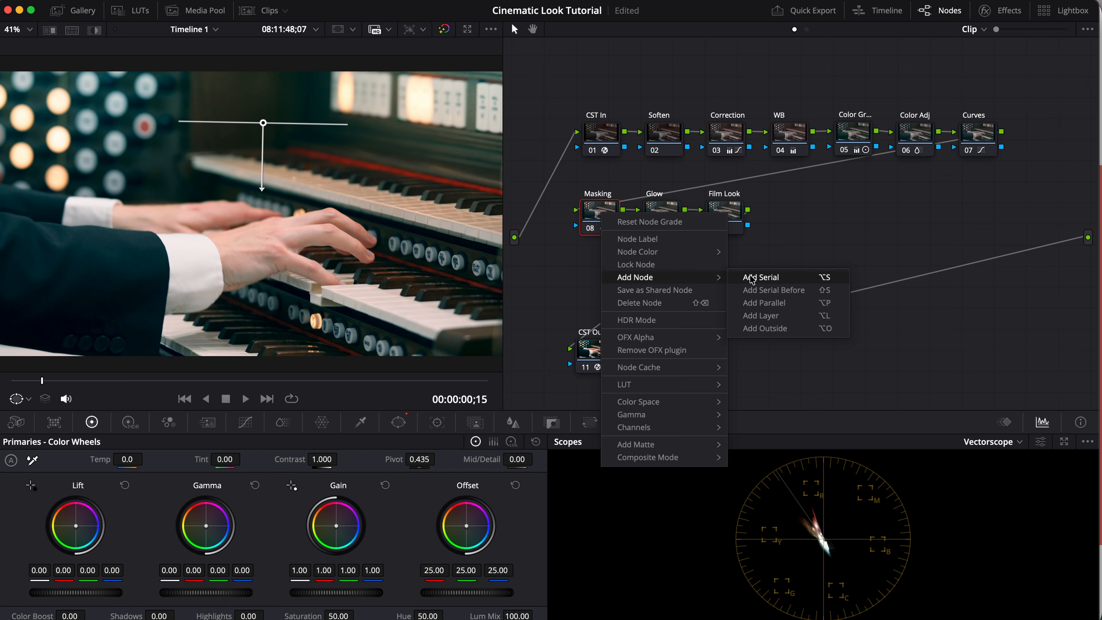
{"action": "left_click", "coordinate": [763, 315]}
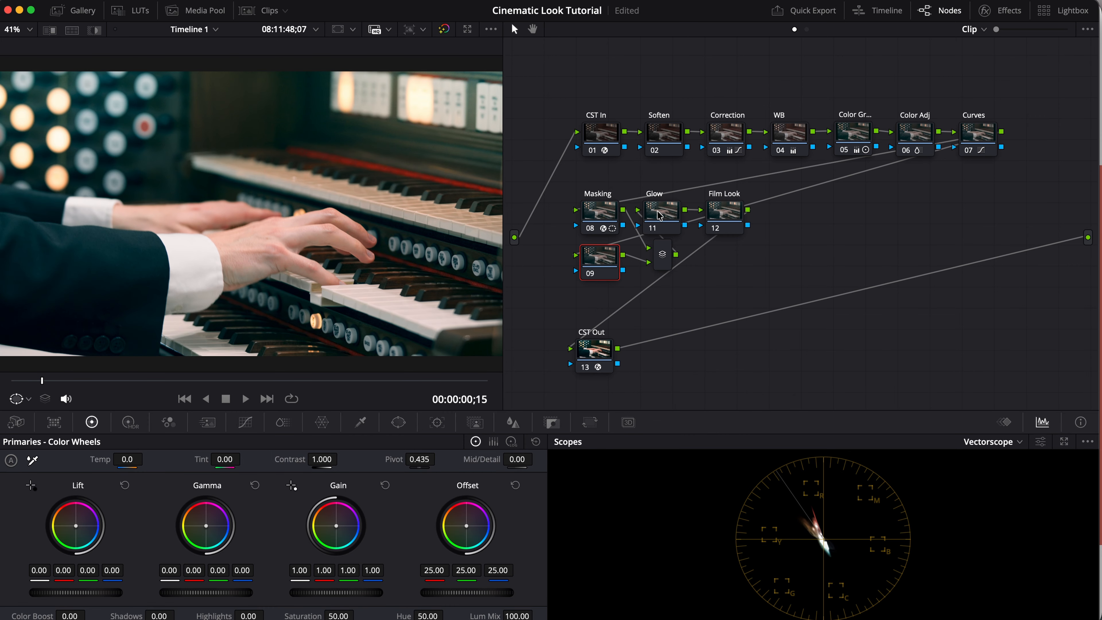
Step: Rearrange the node graph so the Glow and Film Look nodes sit to the right of the layer mixer
{"action": "left_click_drag", "start_coordinate": [731, 212], "coordinate": [803, 213]}
{"action": "left_click_drag", "start_coordinate": [677, 212], "coordinate": [678, 213]}
{"action": "left_click_drag", "start_coordinate": [678, 213], "coordinate": [764, 207]}
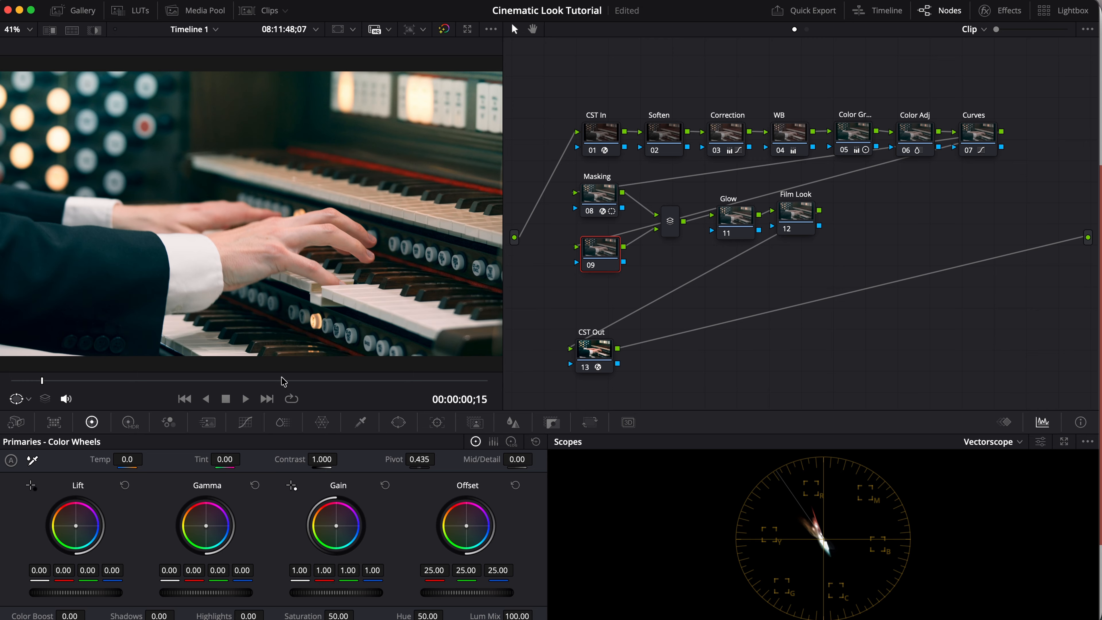
Step: On node 09, place a rotated gradient window over the lower part of the picture and lower Gain to 0.89
{"action": "left_click", "coordinate": [398, 422]}
{"action": "mouse_move", "coordinate": [308, 269]}
{"action": "left_mouse_down"}
{"action": "mouse_move", "coordinate": [241, 249]}
{"action": "mouse_move", "coordinate": [283, 277]}
{"action": "mouse_move", "coordinate": [288, 263]}
{"action": "left_mouse_up"}
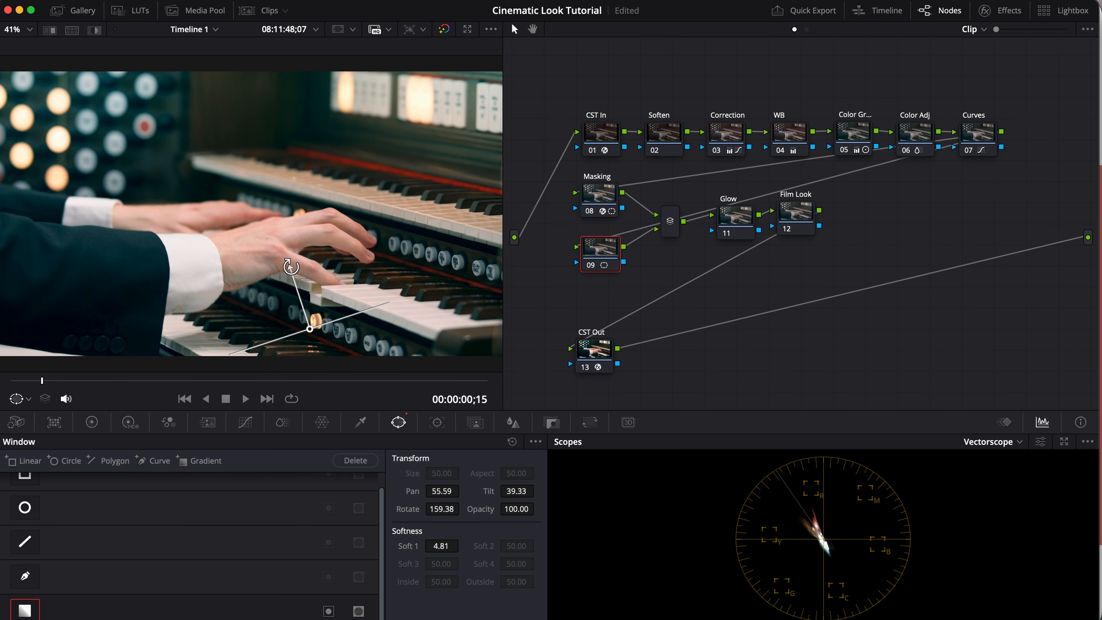
{"action": "left_click", "coordinate": [91, 422]}
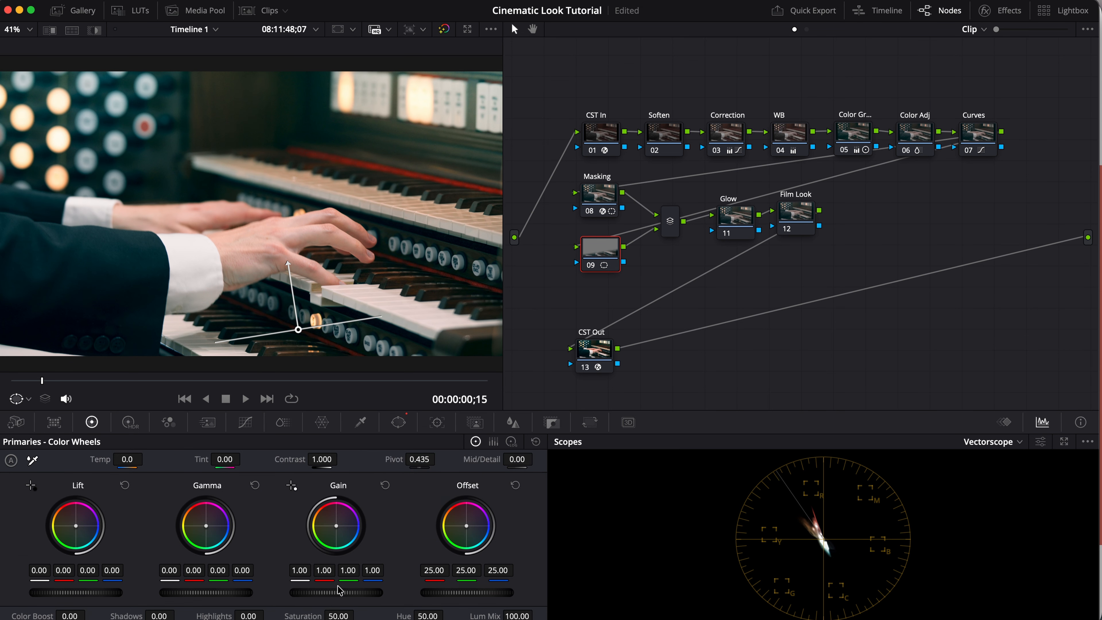
{"action": "mouse_move", "coordinate": [349, 594]}
{"action": "left_mouse_down"}
{"action": "mouse_move", "coordinate": [332, 594]}
{"action": "mouse_move", "coordinate": [369, 593]}
{"action": "left_mouse_up"}
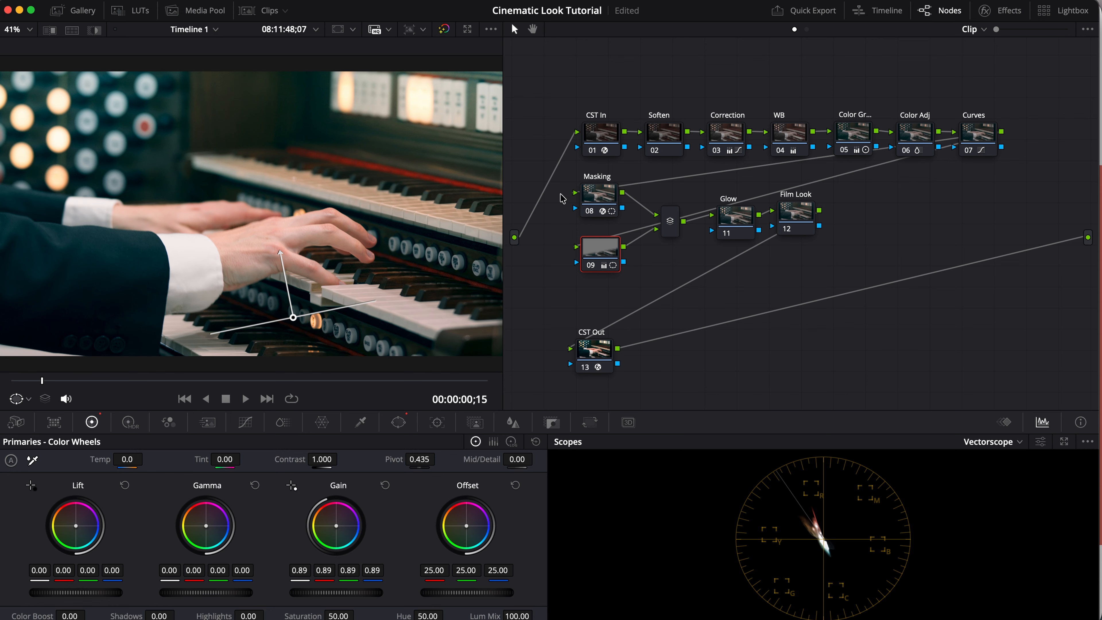
Step: Select the Masking node and node 09 together and compare the image with both off and on
{"action": "left_click_drag", "start_coordinate": [565, 194], "coordinate": [604, 263]}
{"action": "key", "text": "super+d"}
{"action": "key", "text": "super+d"}
{"action": "key", "text": "super+d"}
{"action": "key", "text": "super+d"}
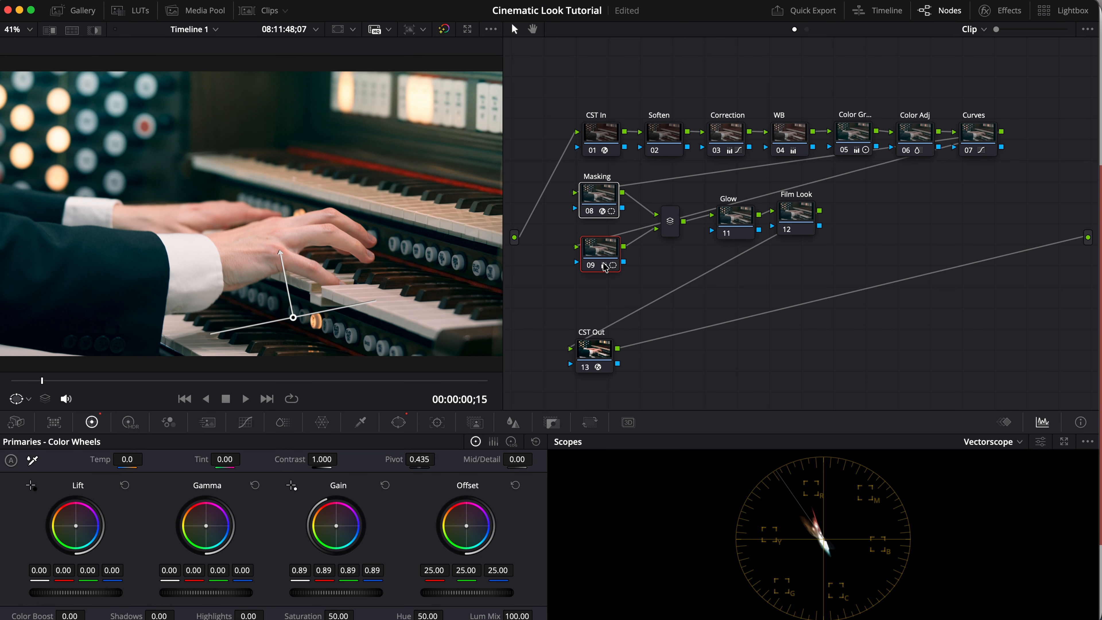
Step: Add another layer node beneath node 09, feeding the same layer mixer
{"action": "right_click", "coordinate": [609, 251]}
{"action": "mouse_move", "coordinate": [638, 318]}
{"action": "left_click", "coordinate": [783, 341]}
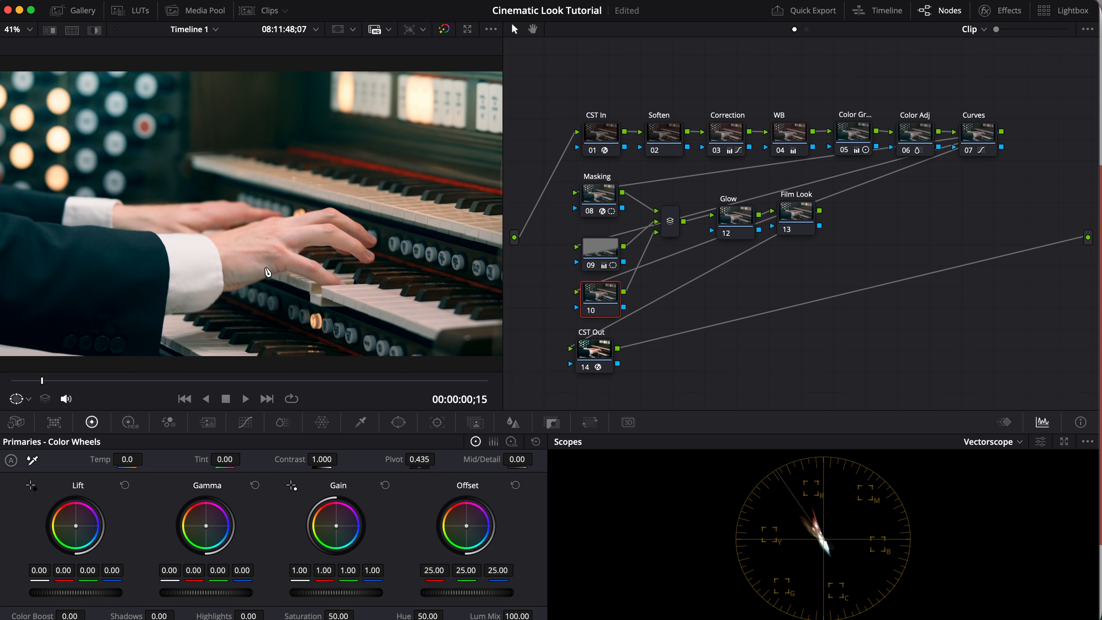
Step: Add a wide elliptical window around the hands on node 10 with Size 52.69, Aspect 79.08 and Soft 1 at 16.71
{"action": "left_click", "coordinate": [398, 423]}
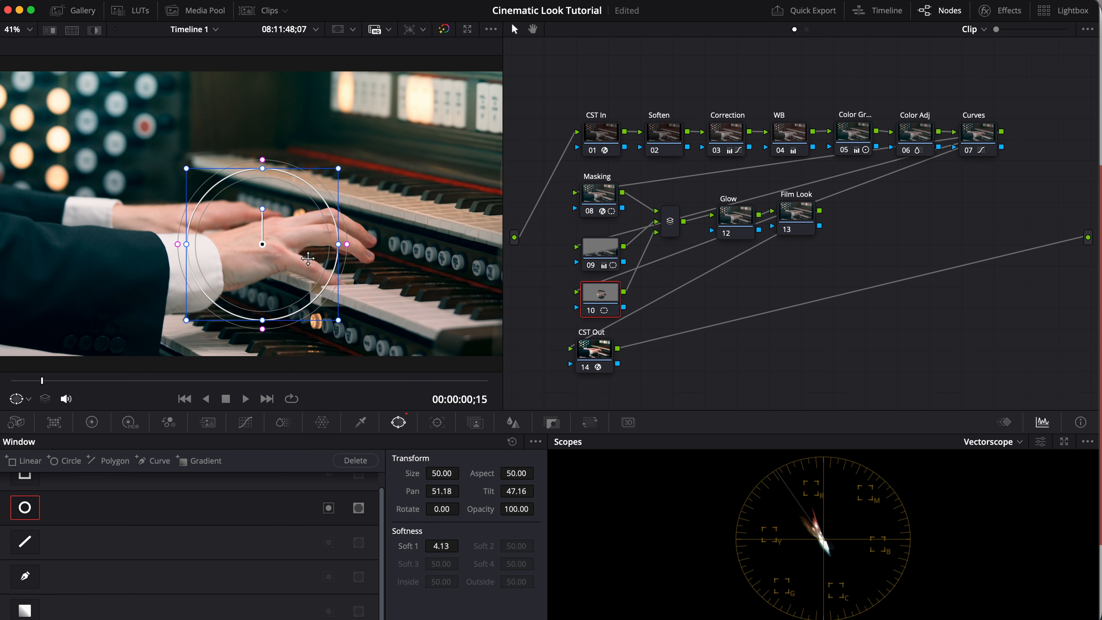
{"action": "left_click_drag", "start_coordinate": [306, 254], "coordinate": [483, 240]}
{"action": "left_click_drag", "start_coordinate": [262, 164], "coordinate": [263, 143]}
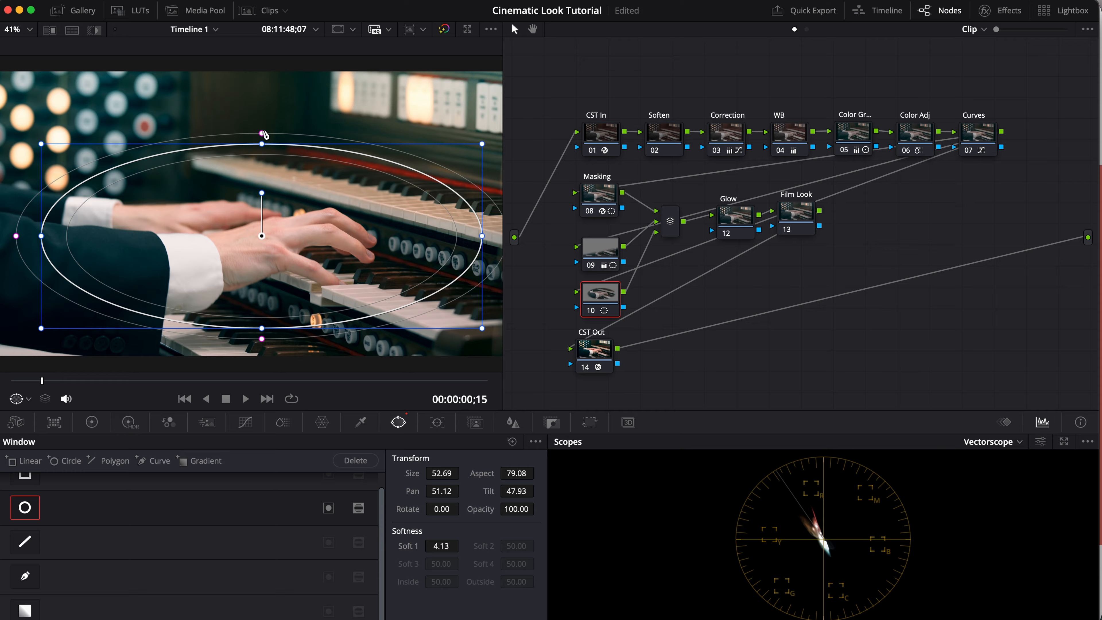
{"action": "left_click_drag", "start_coordinate": [263, 135], "coordinate": [272, 105]}
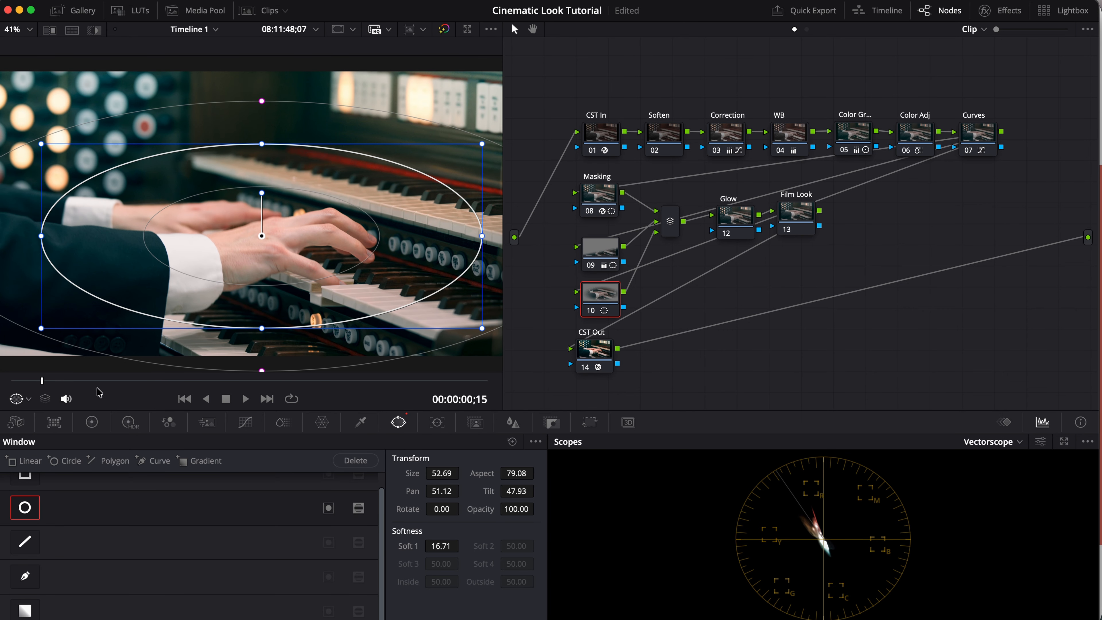
Step: Raise node 10's Gain to 1.02, show its key settings, and select the three layered masking nodes
{"action": "left_click", "coordinate": [91, 421]}
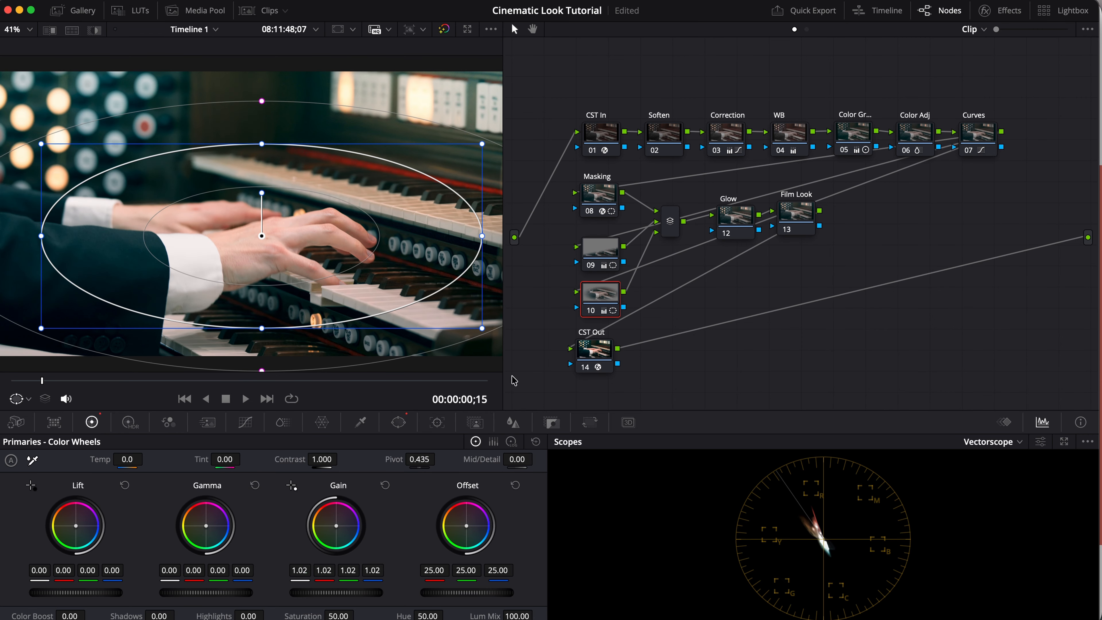
{"action": "left_click", "coordinate": [552, 422]}
{"action": "left_click_drag", "start_coordinate": [566, 182], "coordinate": [618, 306]}
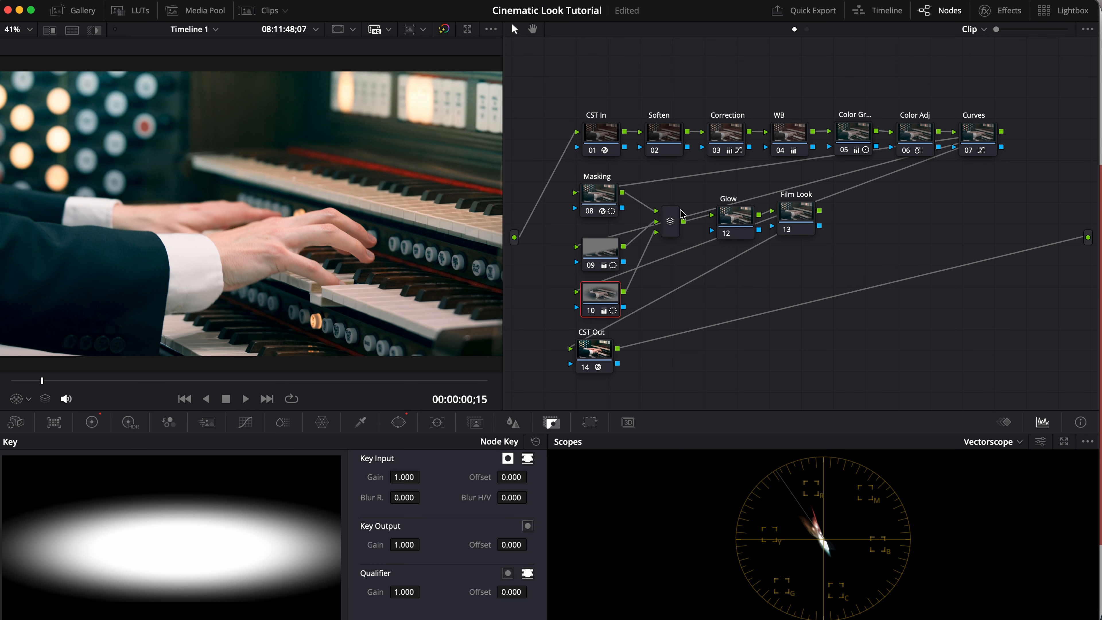
Step: Apply a Glow effect to the Glow node with Shine Threshold 0.295, Spread 1.132 and Gain 0.017
{"action": "left_click", "coordinate": [727, 216]}
{"action": "left_click", "coordinate": [984, 11]}
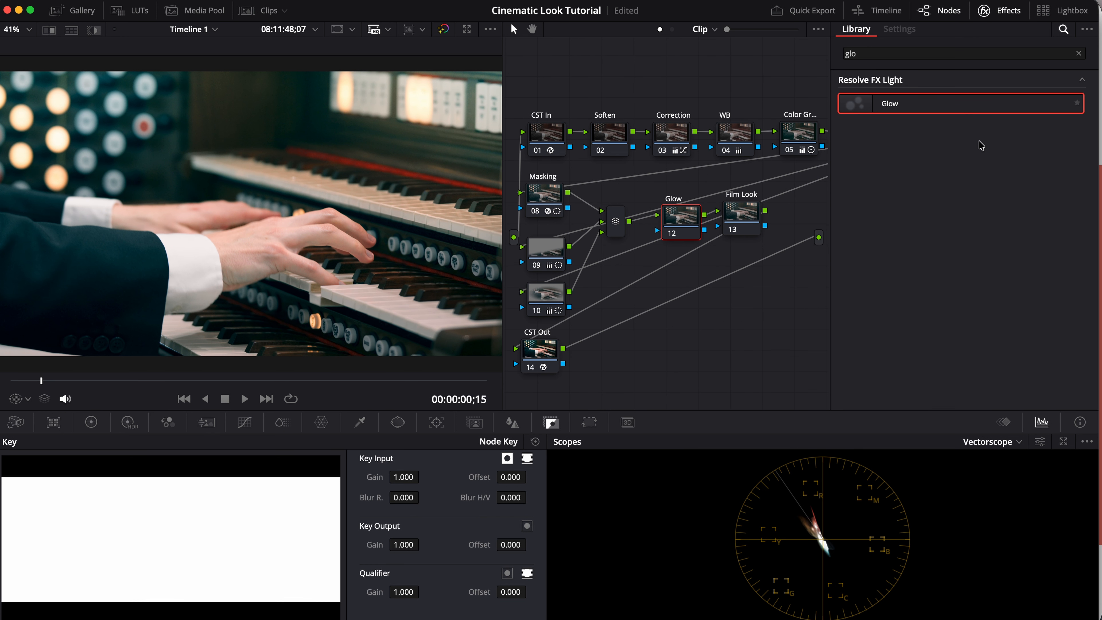
{"action": "left_click_drag", "start_coordinate": [918, 114], "coordinate": [684, 220]}
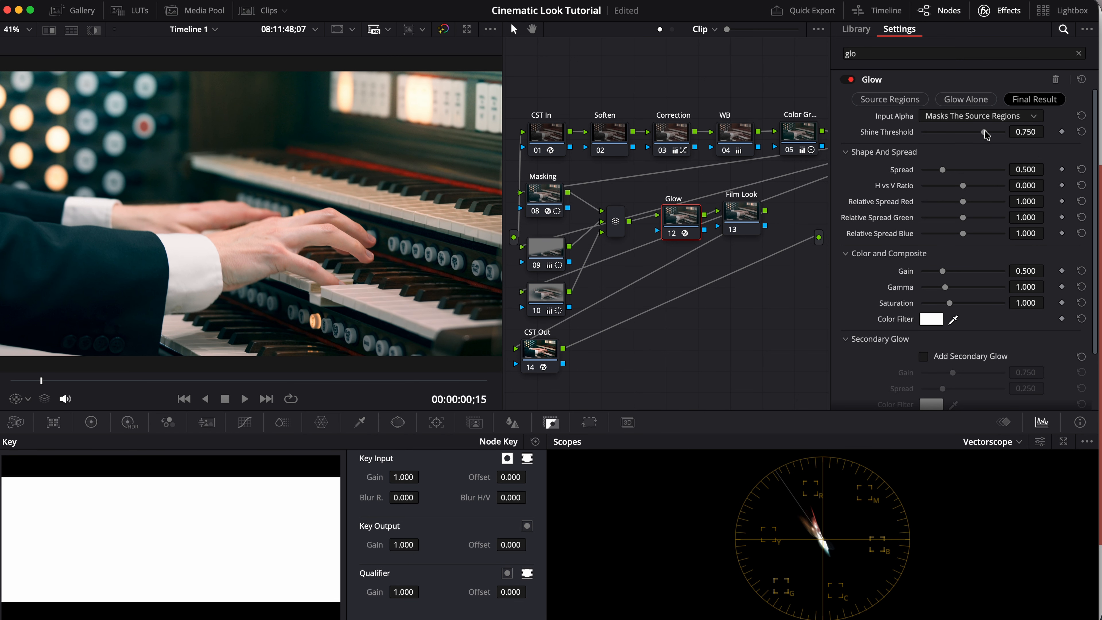
{"action": "left_click_drag", "start_coordinate": [984, 132], "coordinate": [968, 170]}
{"action": "mouse_move", "coordinate": [1016, 269]}
{"action": "left_mouse_down"}
{"action": "mouse_move", "coordinate": [976, 269]}
{"action": "mouse_move", "coordinate": [1018, 269]}
{"action": "left_mouse_up"}
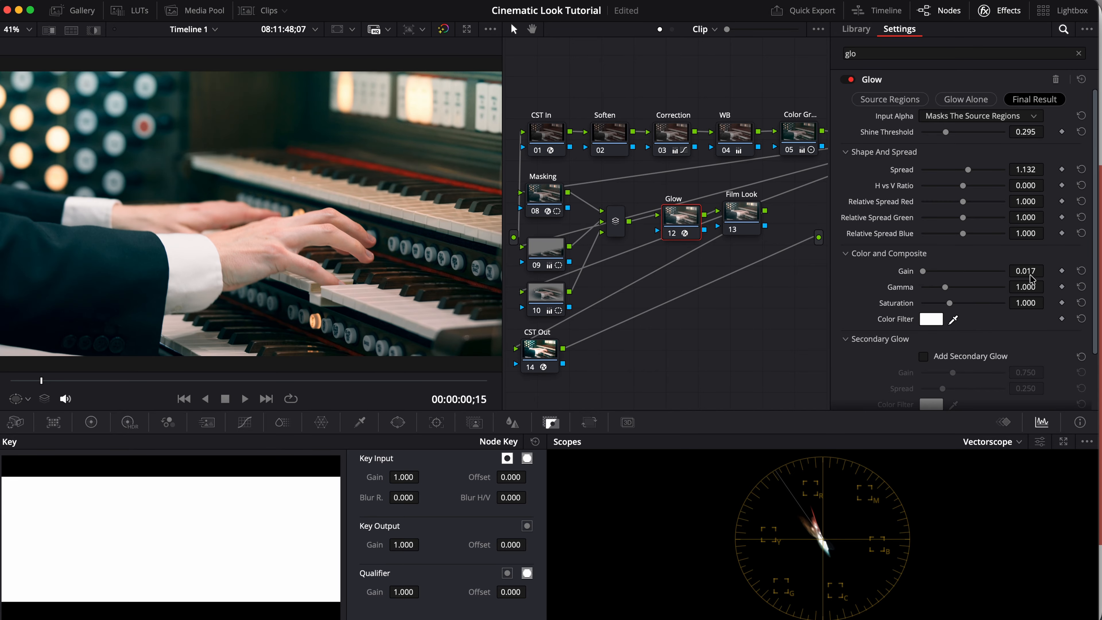
{"action": "left_click", "coordinate": [1004, 12]}
Step: Compare the image with the Glow node off and on several times
{"action": "key", "text": "ctrl+d"}
{"action": "key", "text": "ctrl+d"}
{"action": "key", "text": "ctrl+d"}
{"action": "key", "text": "ctrl+d"}
{"action": "key", "text": "ctrl+d"}
{"action": "key", "text": "ctrl+d"}
{"action": "key", "text": "ctrl+d"}
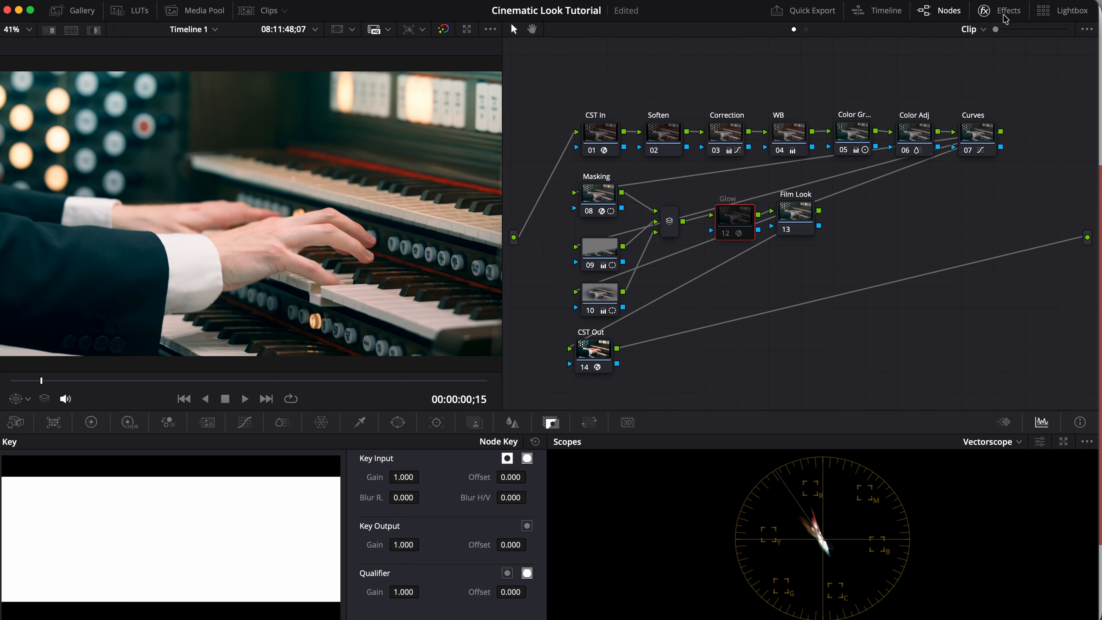
{"action": "key", "text": "ctrl+d"}
{"action": "key", "text": "ctrl+d"}
{"action": "key", "text": "ctrl+d"}
{"action": "key", "text": "ctrl+d"}
{"action": "key", "text": "ctrl+d"}
Step: Move the Film Look node farther right, find Film Look Creator by searching effects for "film", and apply it to that node
{"action": "left_click_drag", "start_coordinate": [791, 236], "coordinate": [824, 236]}
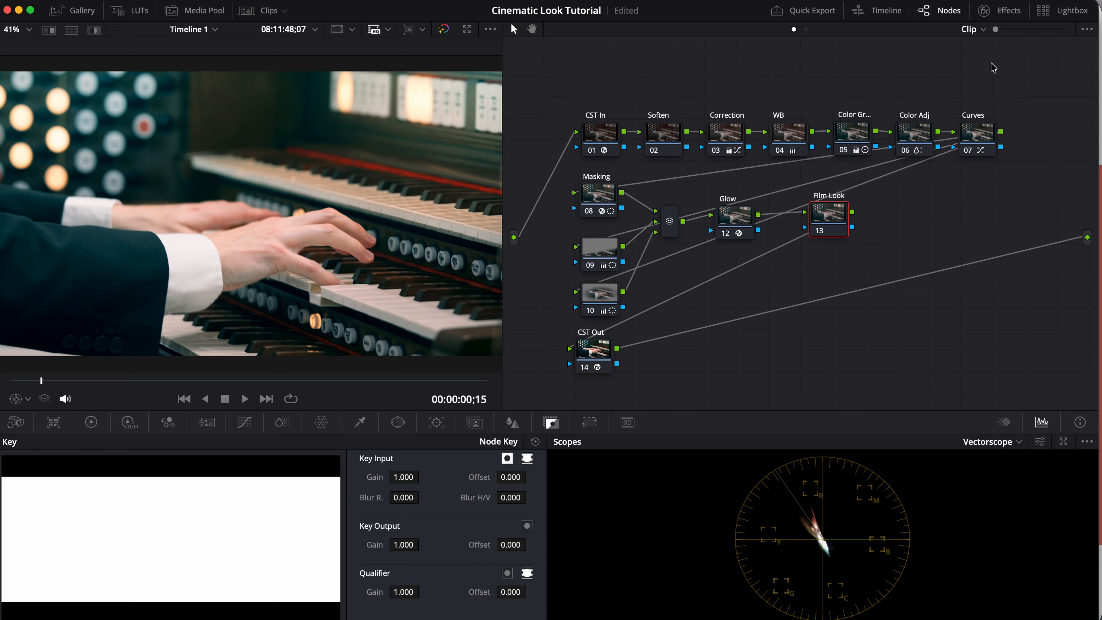
{"action": "left_click", "coordinate": [998, 10]}
{"action": "left_click", "coordinate": [1078, 51]}
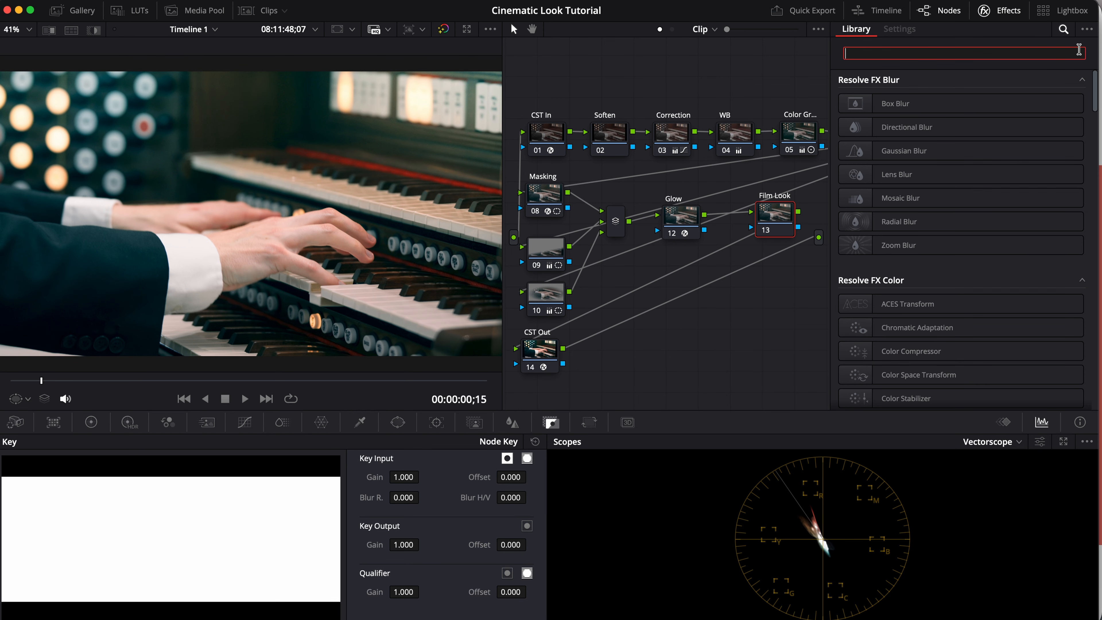
{"action": "type", "text": "film"}
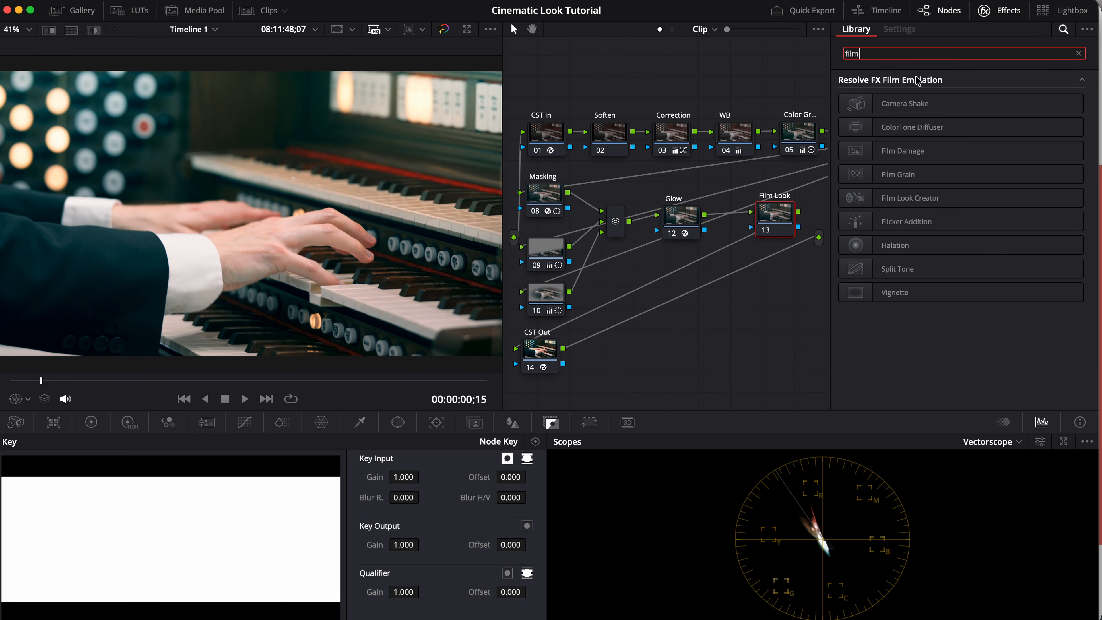
{"action": "left_click_drag", "start_coordinate": [900, 200], "coordinate": [769, 213]}
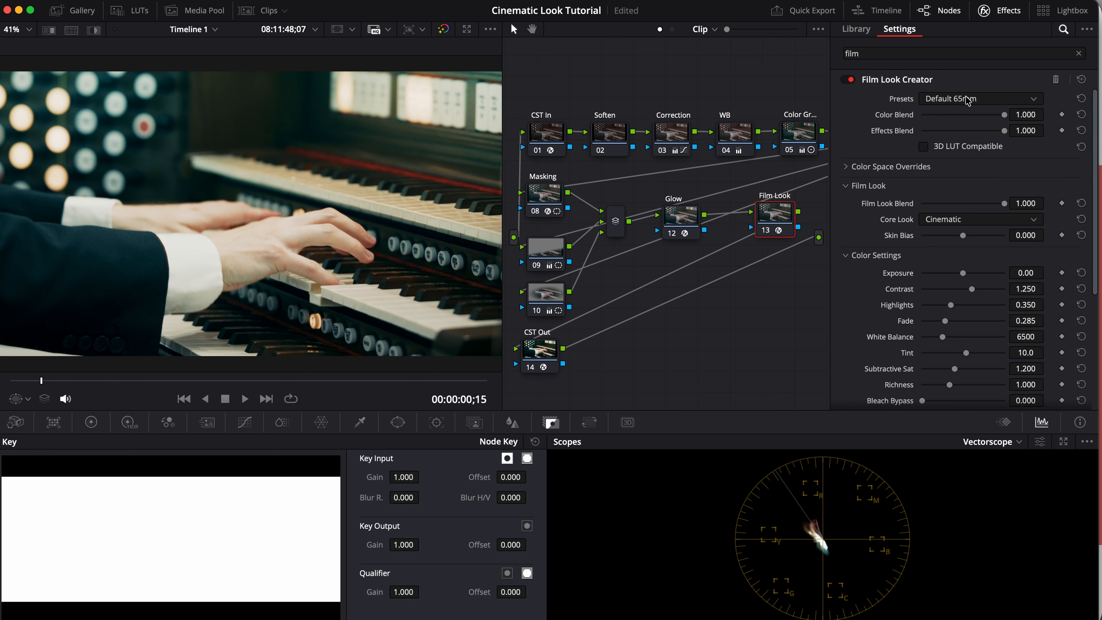
Step: Choose the Default 35mm preset in Film Look Creator and change its Core Look to Akasaka
{"action": "left_click", "coordinate": [976, 100]}
{"action": "left_click", "coordinate": [970, 130]}
{"action": "left_click", "coordinate": [952, 221]}
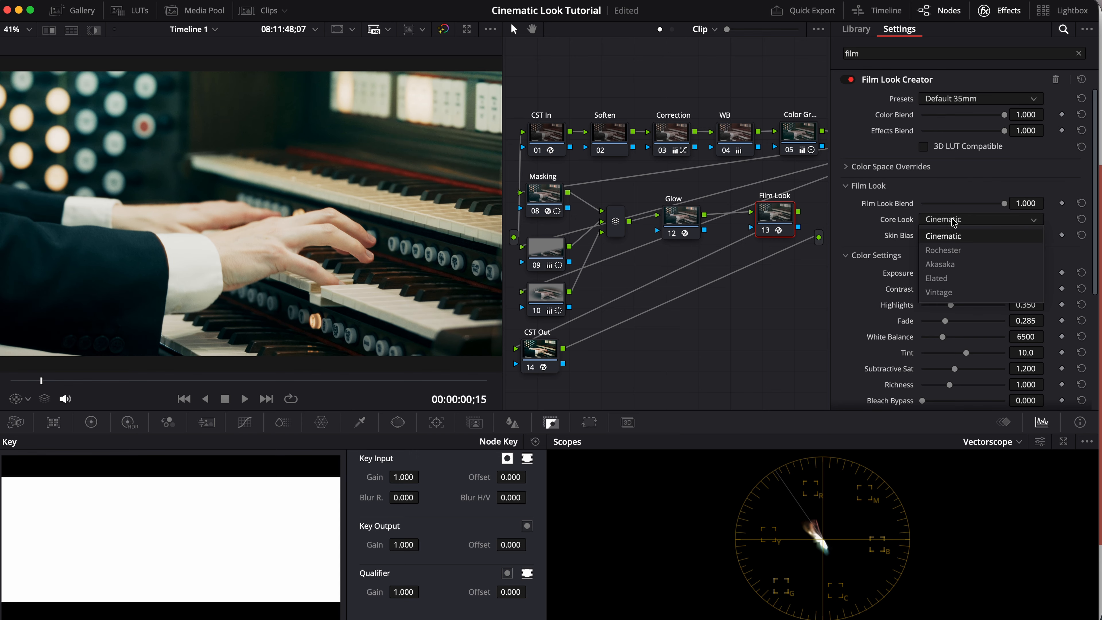
{"action": "left_click", "coordinate": [871, 226]}
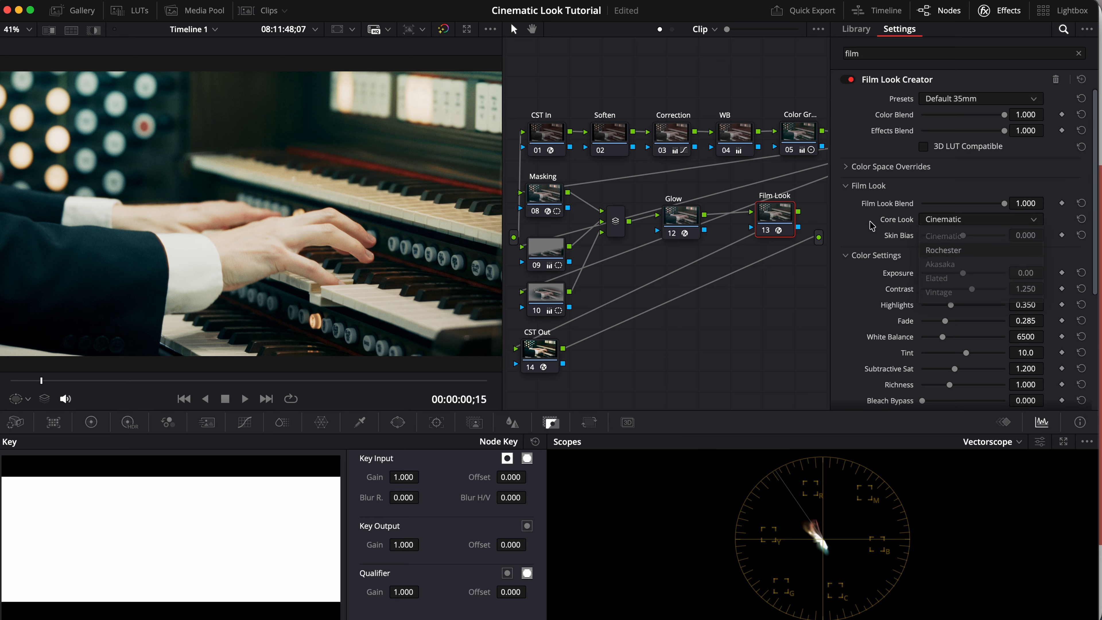
{"action": "left_click", "coordinate": [954, 222]}
{"action": "left_click", "coordinate": [959, 269]}
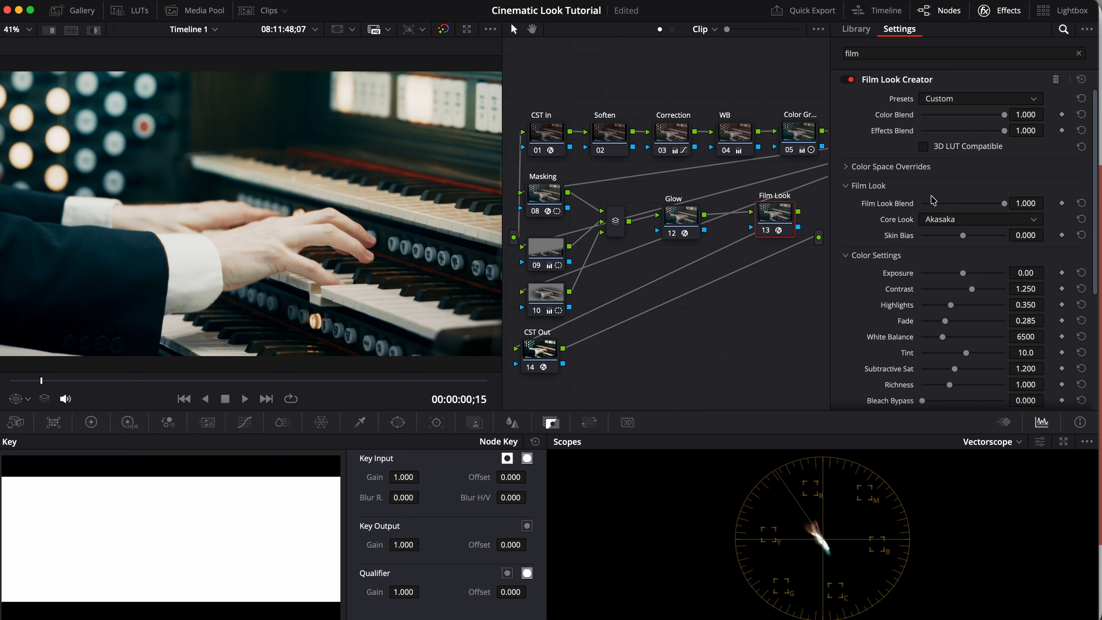
Step: Set Film Look Blend to 0.070, Effects Blend to 0.310 and Color Blend to 0.147, and compare the image with the effect off and on
{"action": "left_click_drag", "start_coordinate": [1005, 207], "coordinate": [930, 208]}
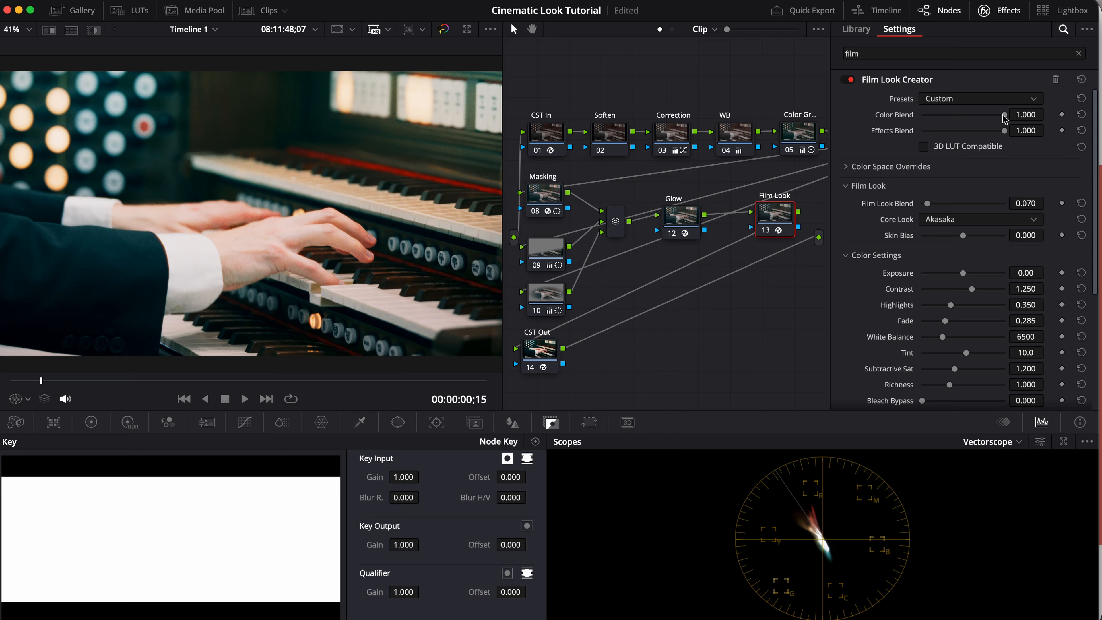
{"action": "mouse_move", "coordinate": [1004, 131]}
{"action": "left_mouse_down"}
{"action": "mouse_move", "coordinate": [944, 131]}
{"action": "mouse_move", "coordinate": [993, 117]}
{"action": "mouse_move", "coordinate": [935, 119]}
{"action": "left_mouse_up"}
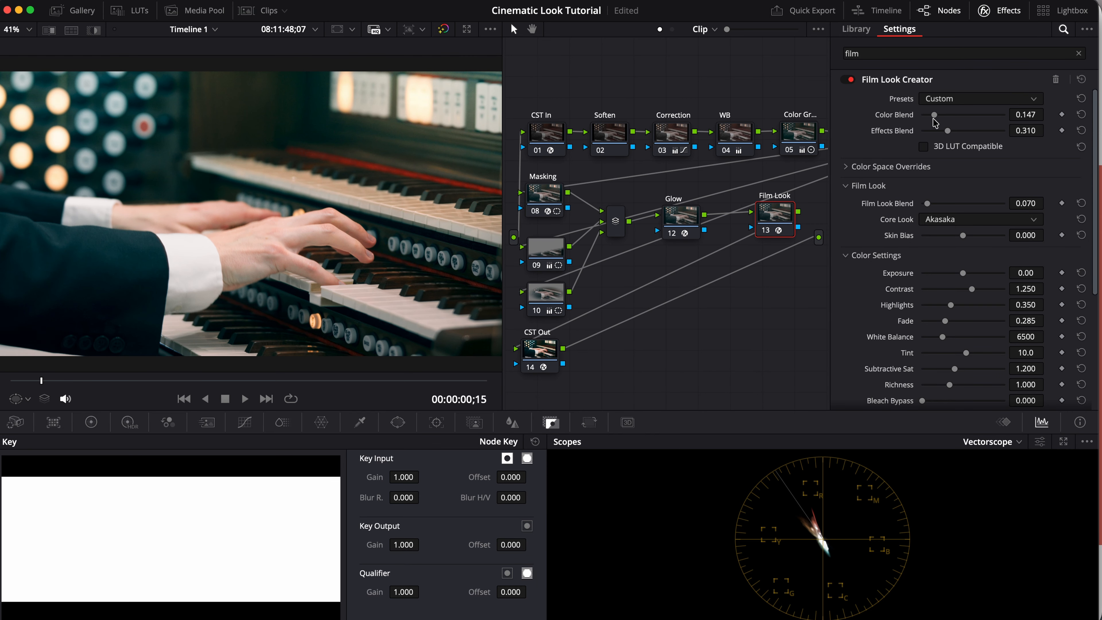
{"action": "left_click", "coordinate": [848, 79]}
{"action": "left_click", "coordinate": [848, 80]}
{"action": "left_click", "coordinate": [848, 79]}
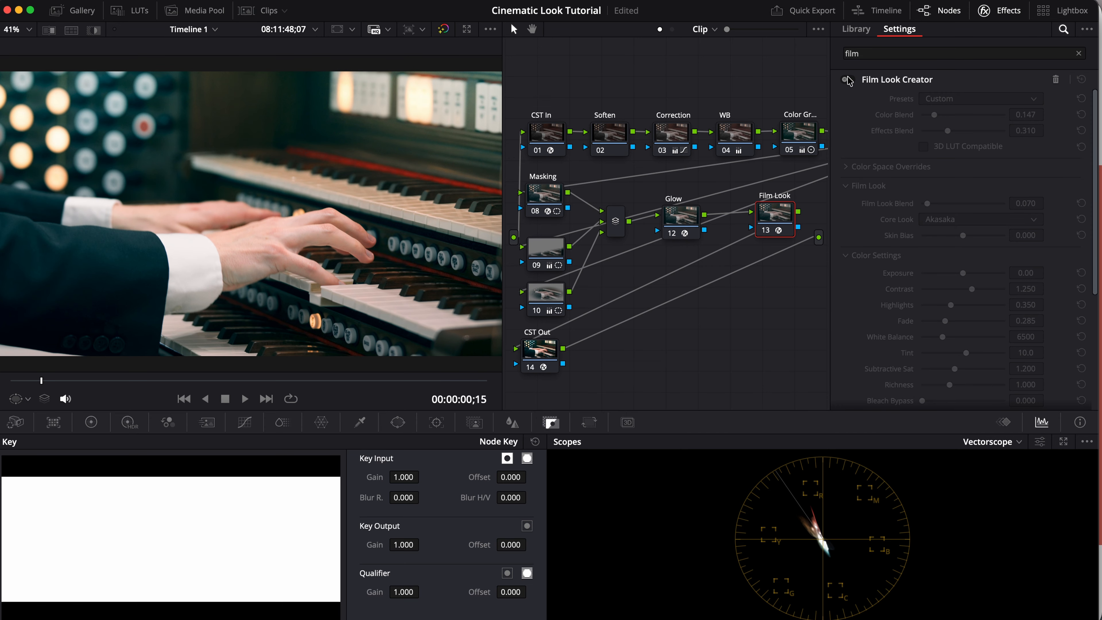
Step: Close the effects settings and give the Soften node Mid/Detail -5.00, HDR Shadow exposure 0.06 and HDR Light exposure -0.08
{"action": "left_click", "coordinate": [1000, 11]}
{"action": "left_click", "coordinate": [594, 360]}
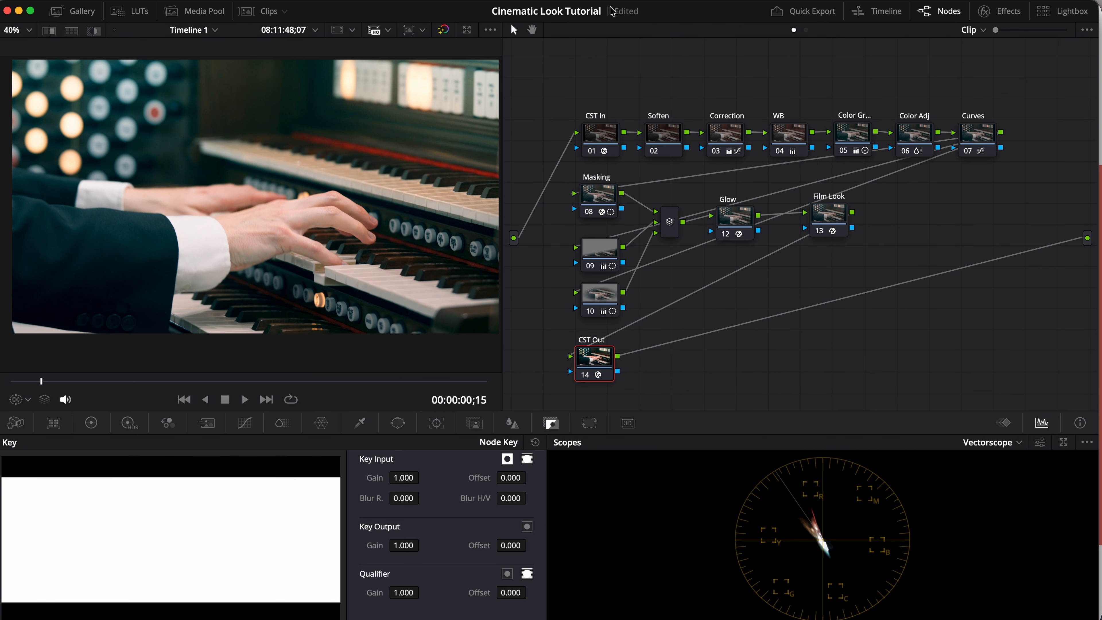
{"action": "left_click", "coordinate": [663, 134]}
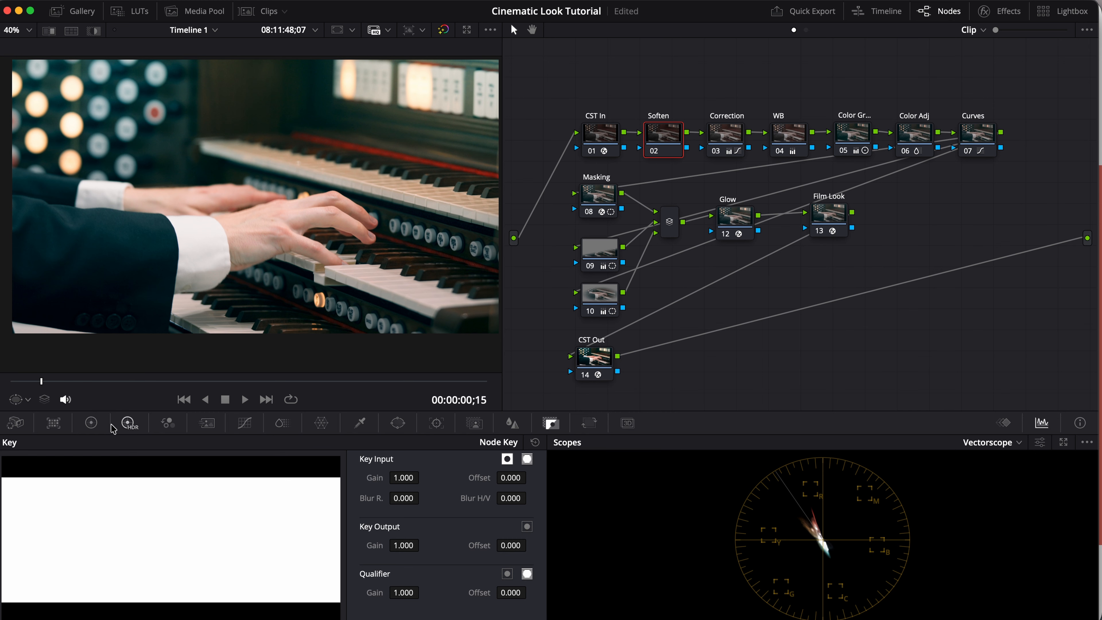
{"action": "left_click", "coordinate": [92, 423]}
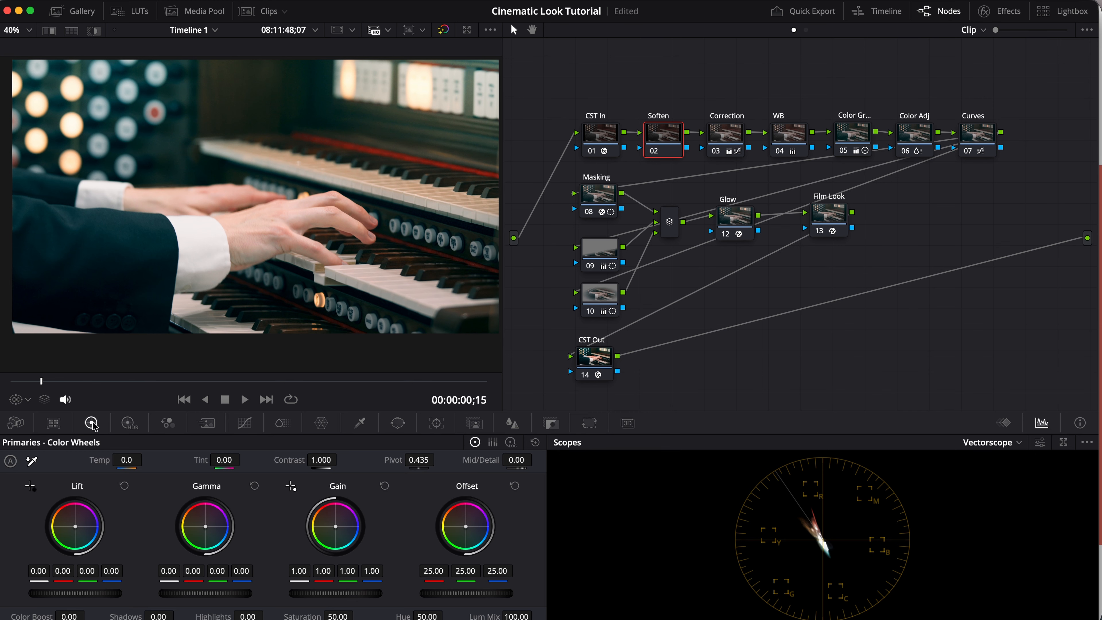
{"action": "mouse_move", "coordinate": [514, 459]}
{"action": "left_mouse_down"}
{"action": "mouse_move", "coordinate": [497, 460]}
{"action": "mouse_move", "coordinate": [527, 459]}
{"action": "mouse_move", "coordinate": [497, 459]}
{"action": "mouse_move", "coordinate": [531, 460]}
{"action": "left_mouse_up"}
{"action": "left_click", "coordinate": [129, 422]}
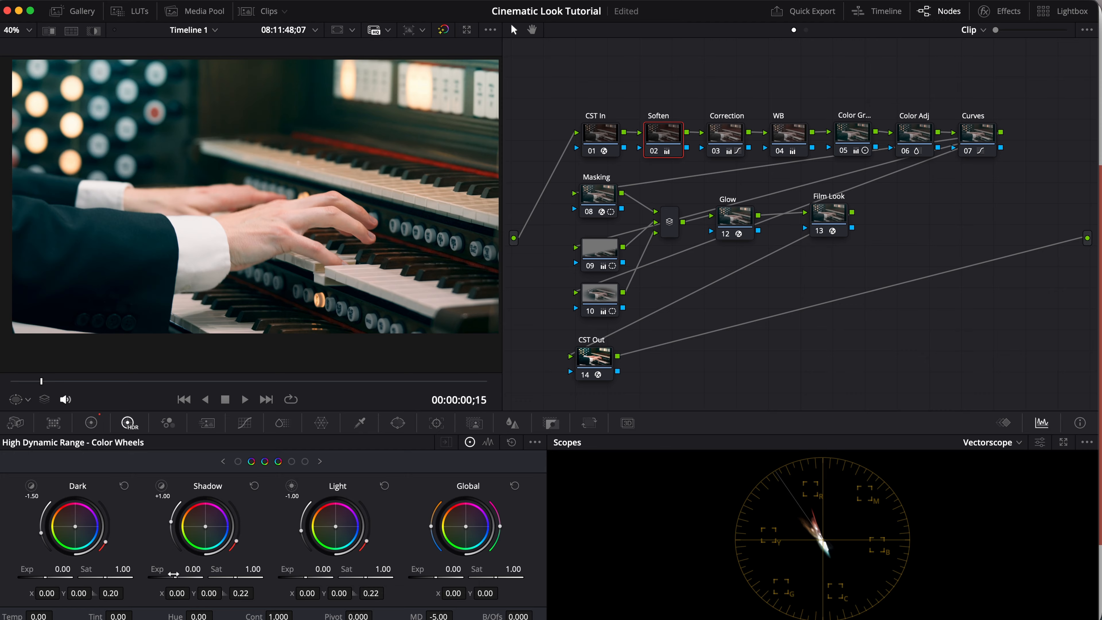
{"action": "left_click_drag", "start_coordinate": [192, 569], "coordinate": [193, 569]}
Step: Select all the nodes and compare the clip with the entire grade off and on
{"action": "left_click_drag", "start_coordinate": [544, 66], "coordinate": [1057, 385]}
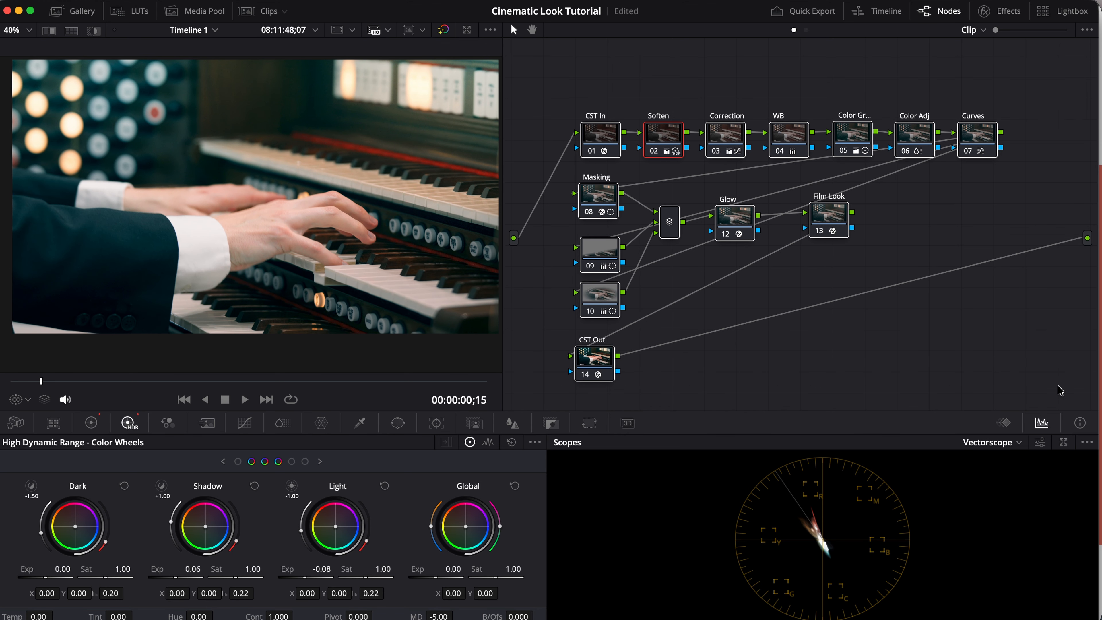
{"action": "key", "text": "super+d"}
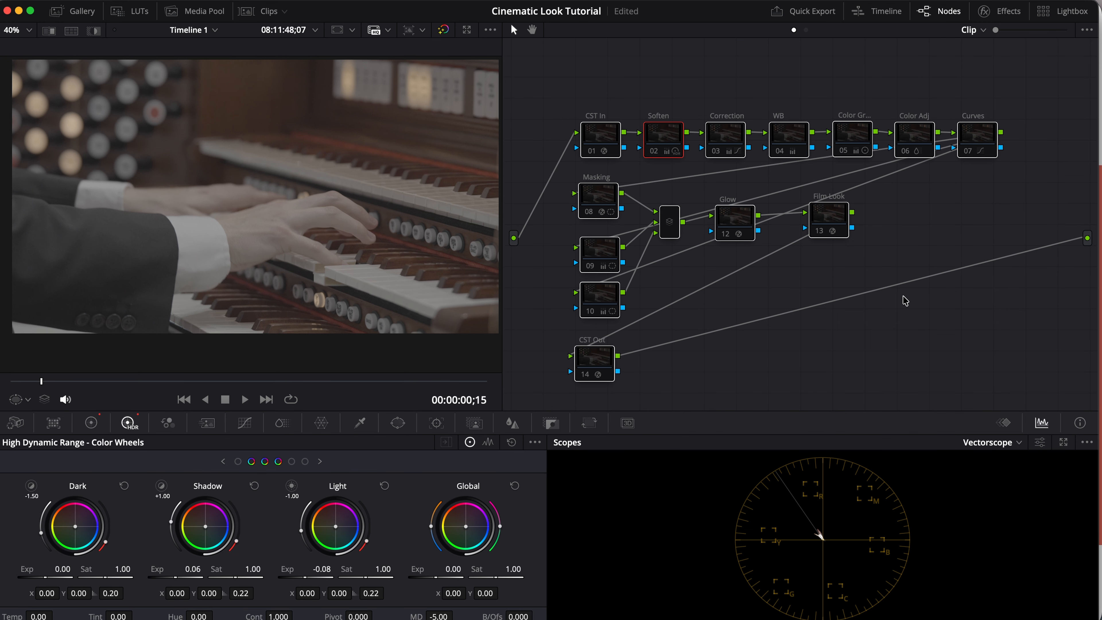
{"action": "key", "text": "super+d"}
{"action": "key", "text": "super+d"}
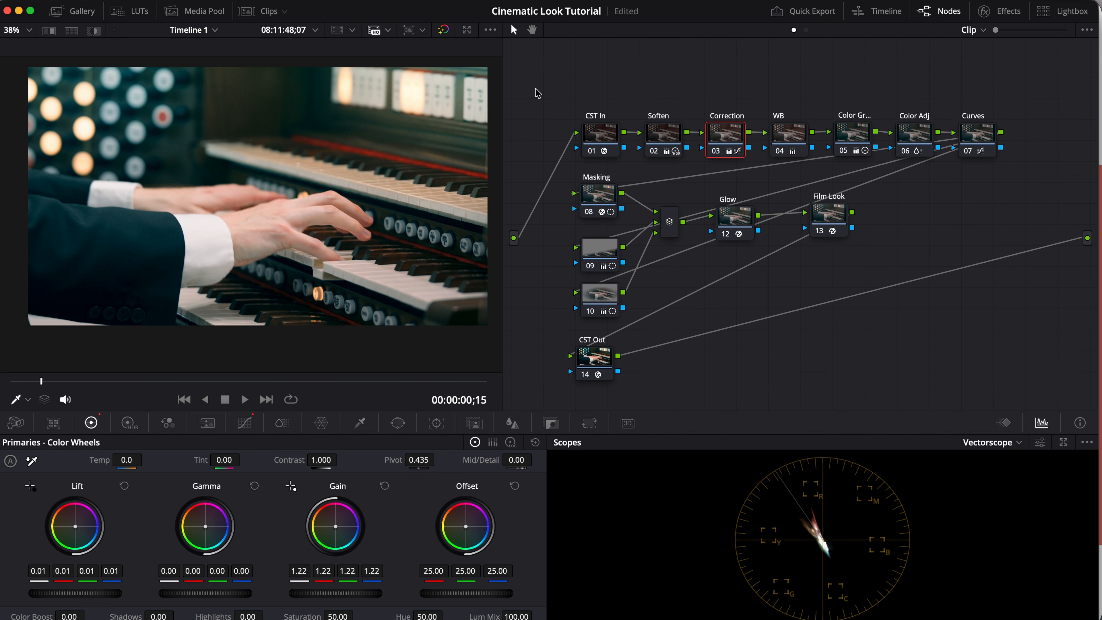
{"action": "scroll", "coordinate": [307, 199], "scroll_direction": "up", "scroll_amount": 3}
{"action": "scroll", "coordinate": [306, 199], "scroll_direction": "down", "scroll_amount": 2}
{"action": "scroll", "coordinate": [306, 199], "scroll_direction": "up", "scroll_amount": 2}
{"action": "scroll", "coordinate": [309, 201], "scroll_direction": "down", "scroll_amount": 2}
{"action": "scroll", "coordinate": [308, 202], "scroll_direction": "up", "scroll_amount": 2}
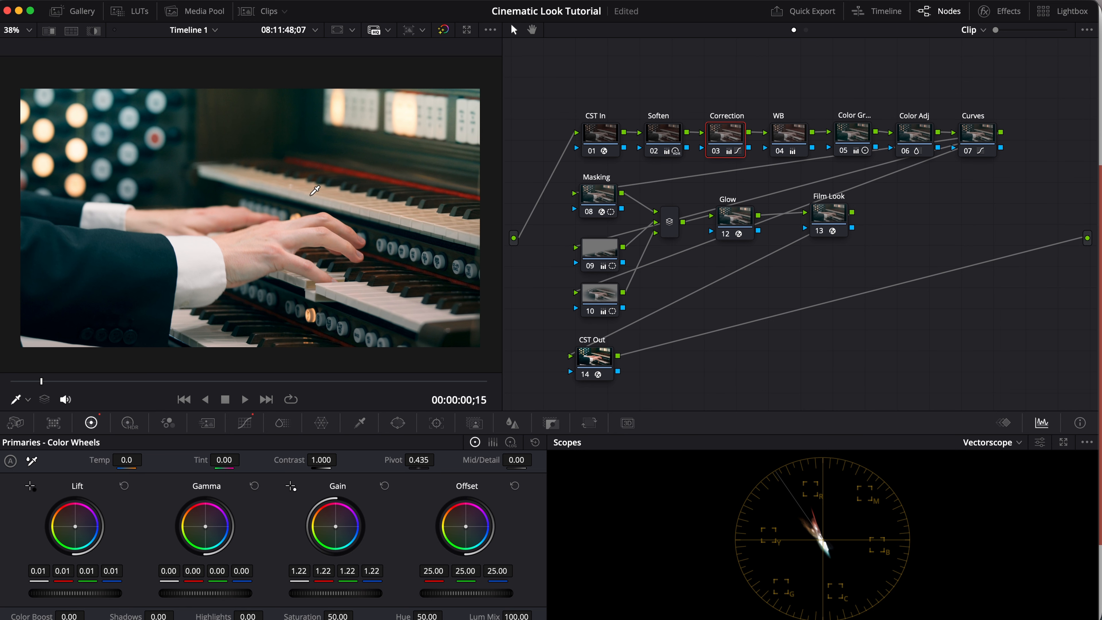